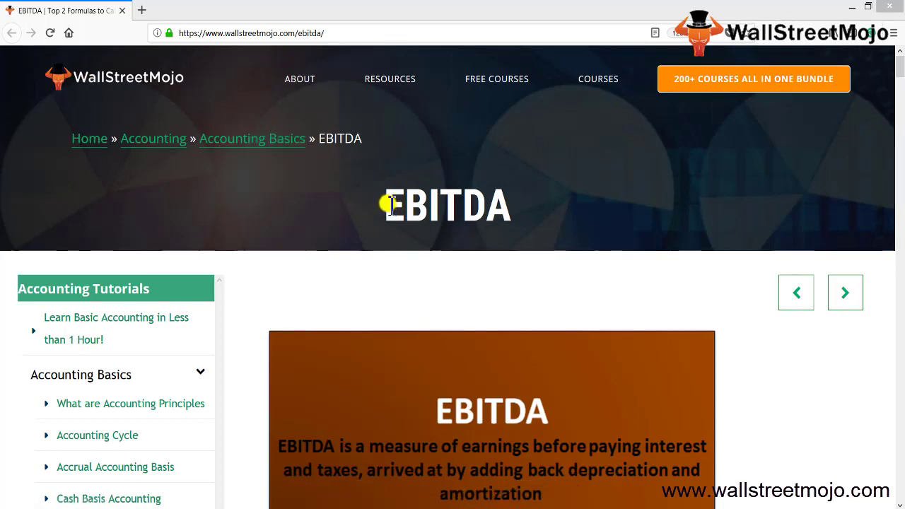
Highlight the EBITDA heading on WallStreetMojo and scroll down to the definition slide
left_click_drag(384, 203, 515, 203)
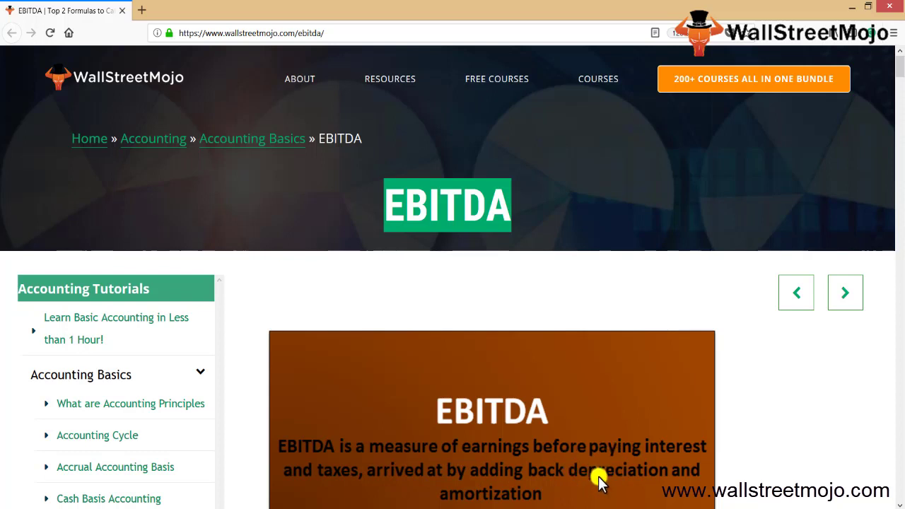
scroll(535, 385, "down", 2)
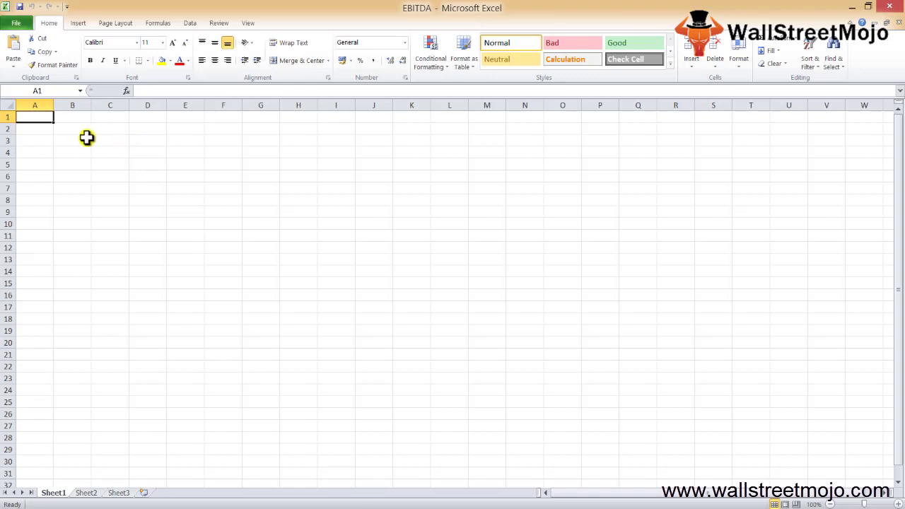
Enter I in B4 and t in B5 on Sheet1
left_click(86, 138)
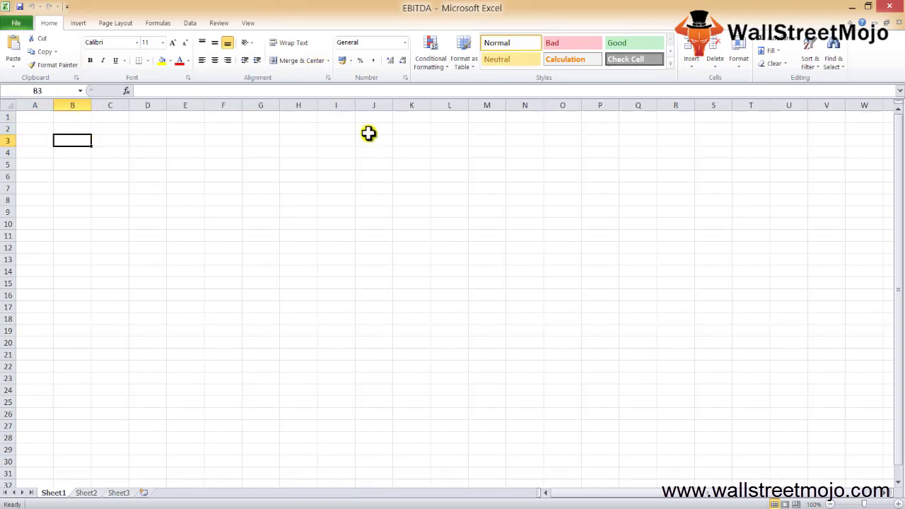
key("Down")
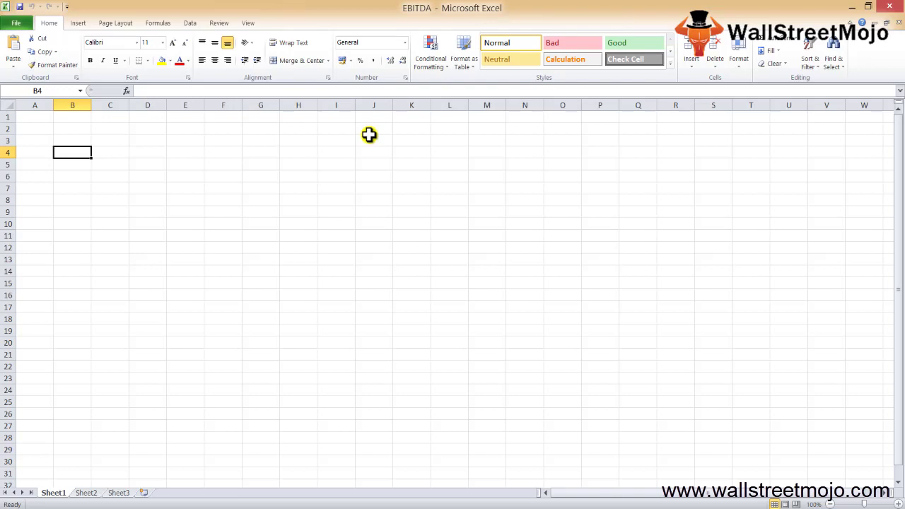
type("Int")
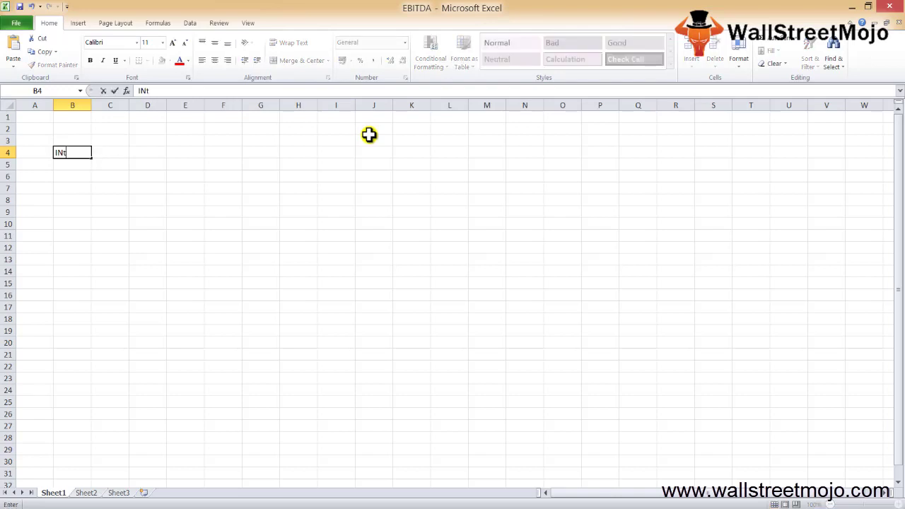
key("Return")
type("t")
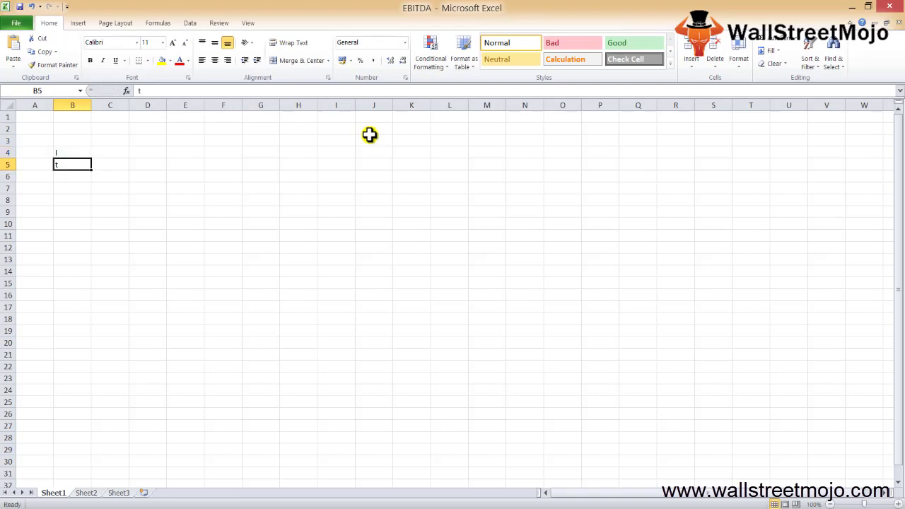
key("Return")
Discard a stray +d entry, then enter d in B6 and a in B7
type("+d")
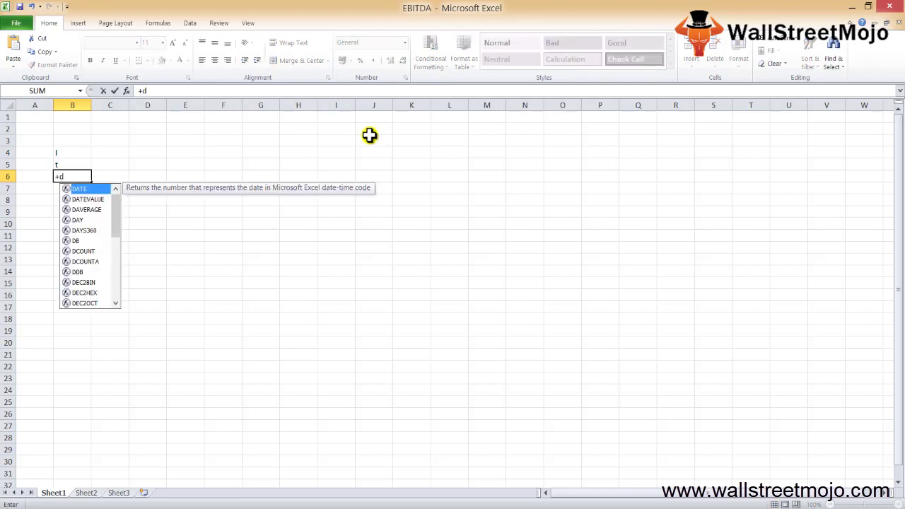
key("BackSpace")
key("BackSpace")
key("Escape")
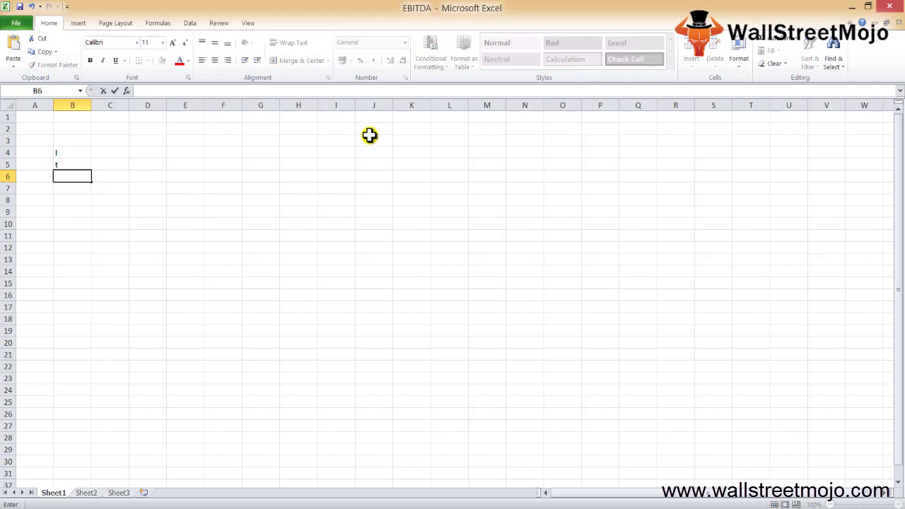
type("d")
key("Return")
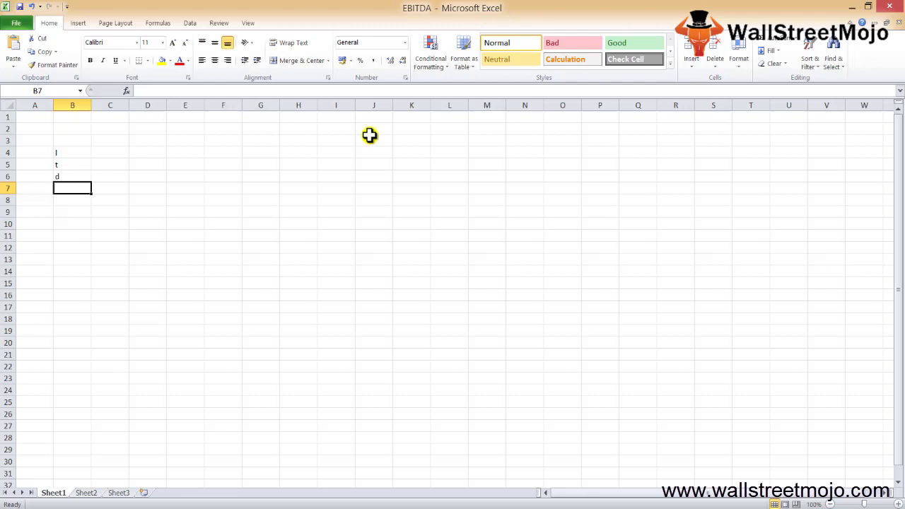
type("a")
key("Return")
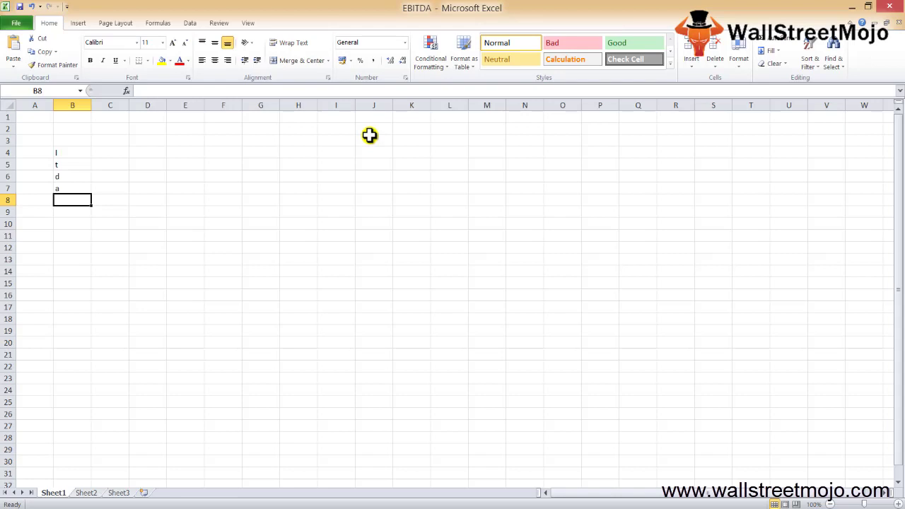
key("Right")
key("Right")
key("Right")
key("Right")
key("Up")
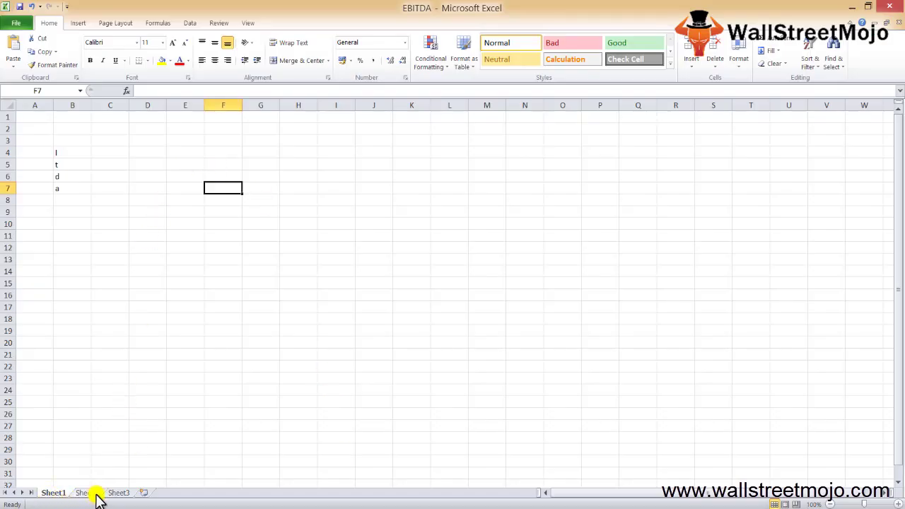
On Sheet2, enter the label 'EBITDA =' in cell B2
left_click(97, 495)
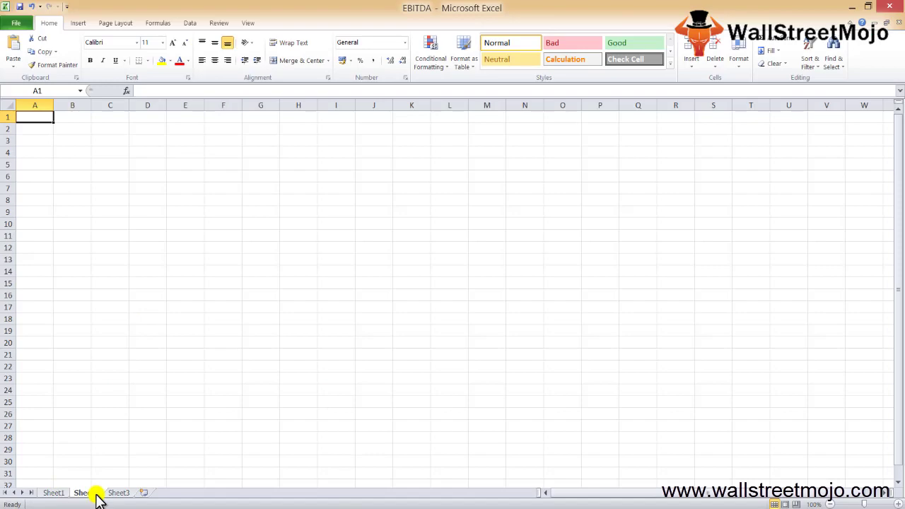
left_click(78, 132)
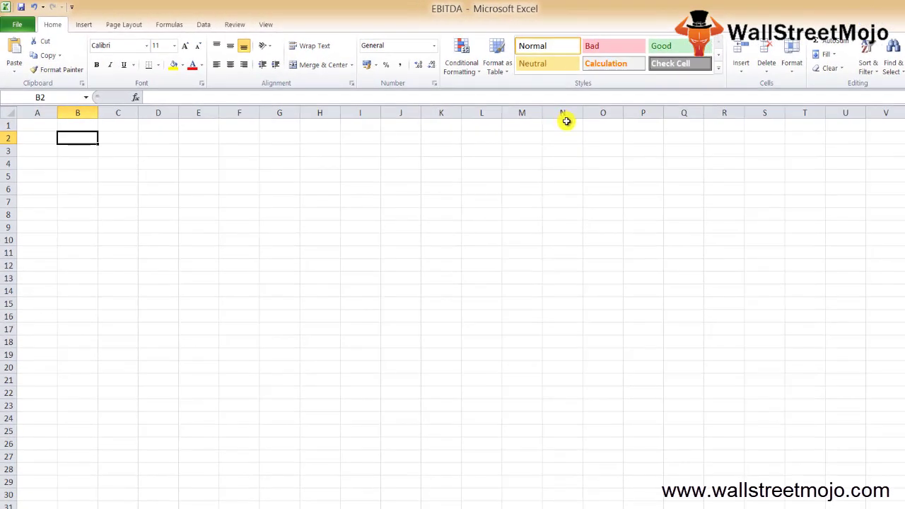
type("EBITDA")
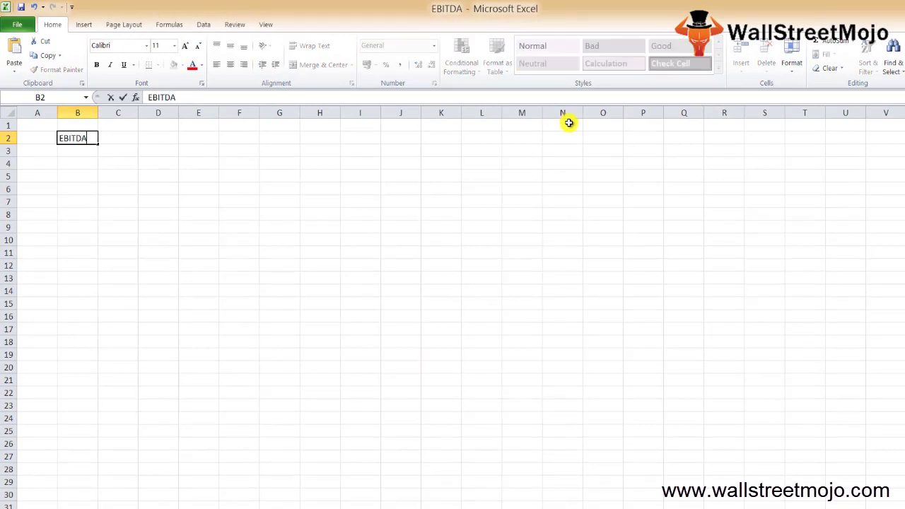
key("Return")
key("Up")
key("F2")
type("=")
key("Return")
Enter 'Operating profit', 'Add dep' and 'Add amortization' in C2 to C4
key("Up")
key("Right")
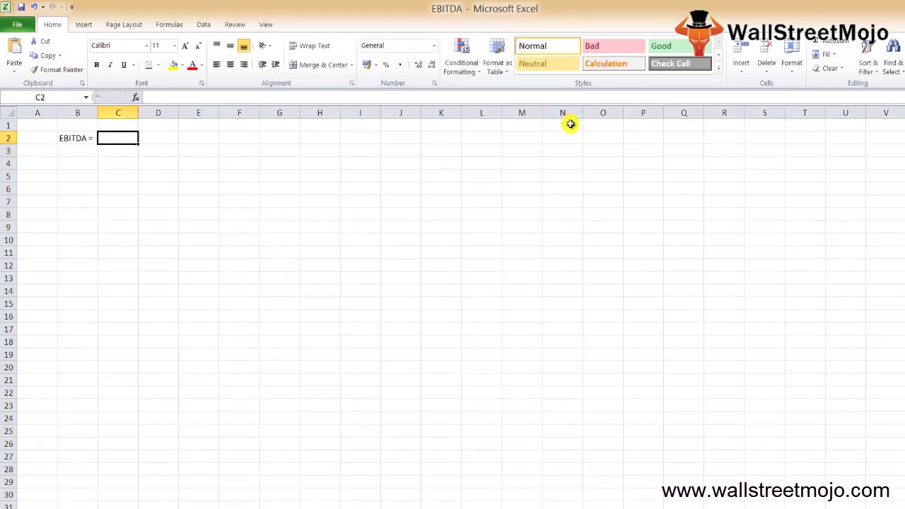
type("Operating")
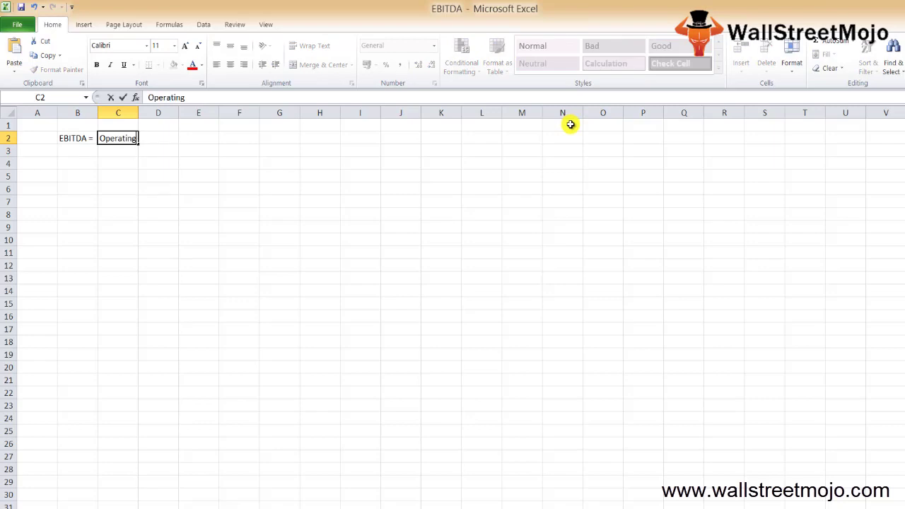
type(" profit")
key("Return")
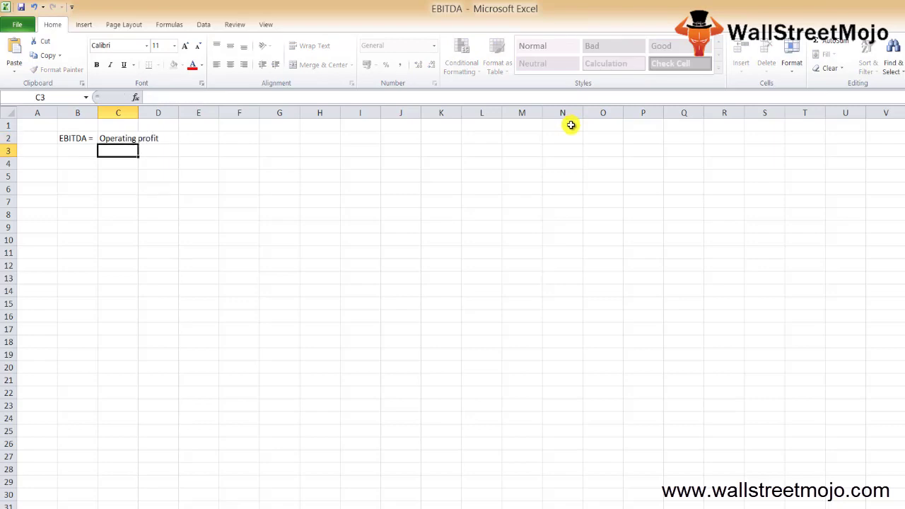
type("=")
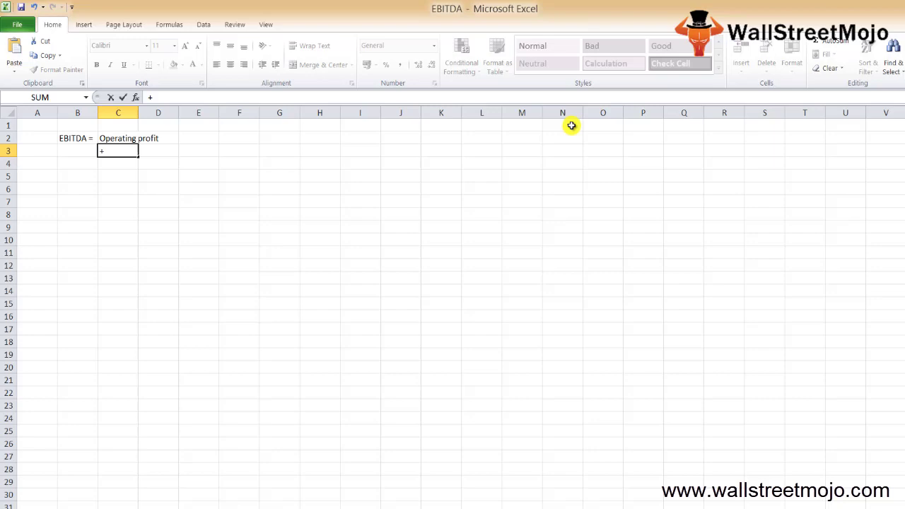
key("BackSpace")
key("Escape")
type("Add dep")
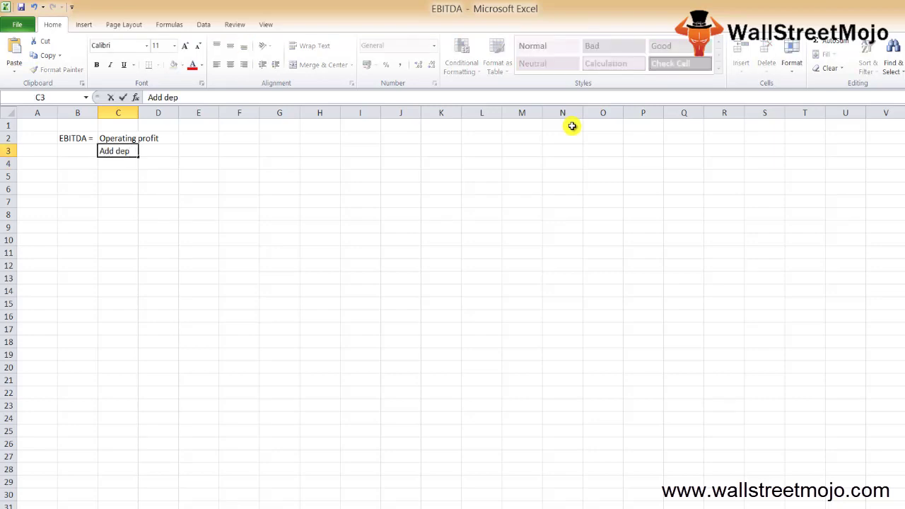
key("Return")
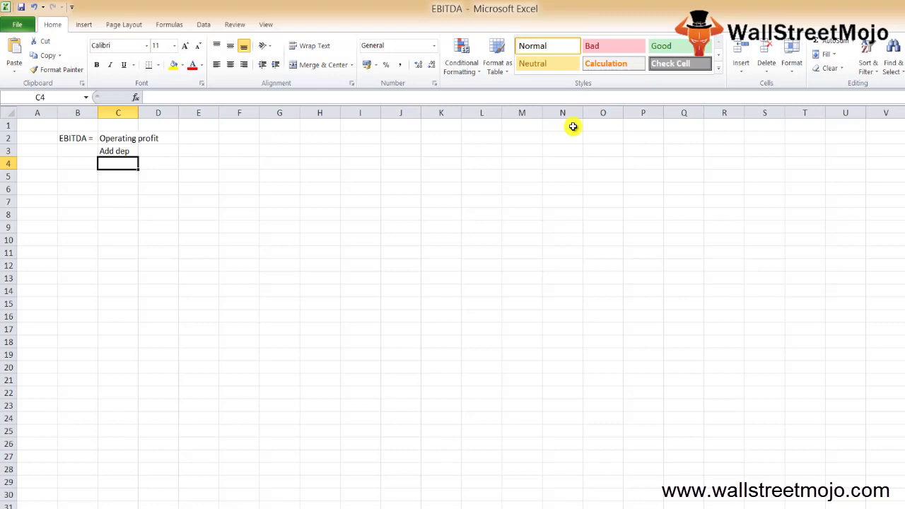
type("Add ")
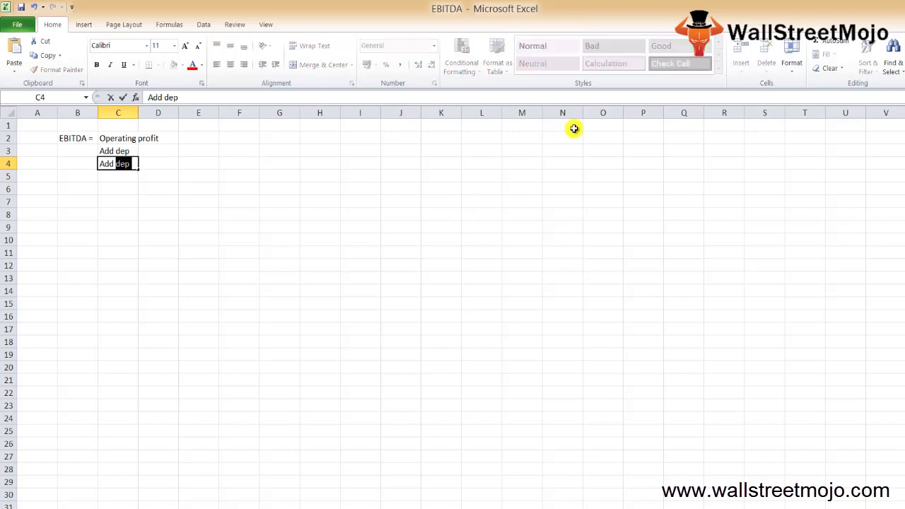
type("amortiza")
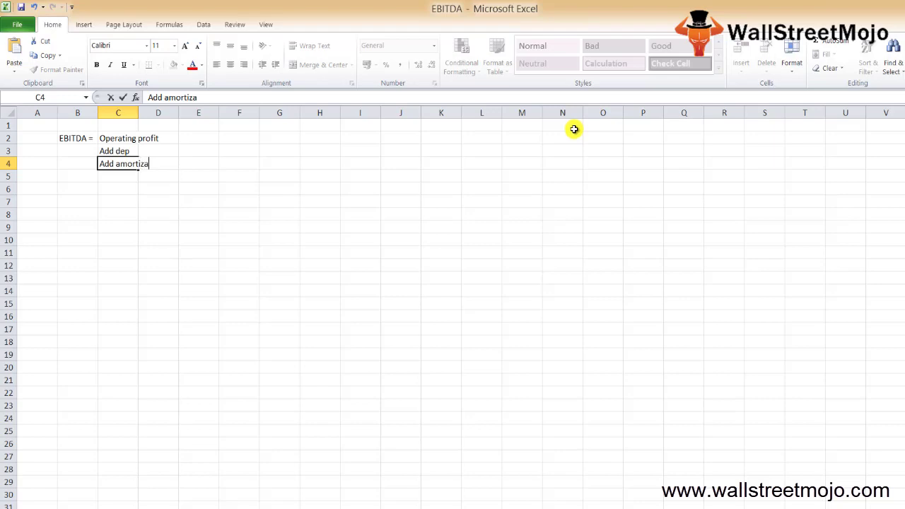
type("tion")
key("Up")
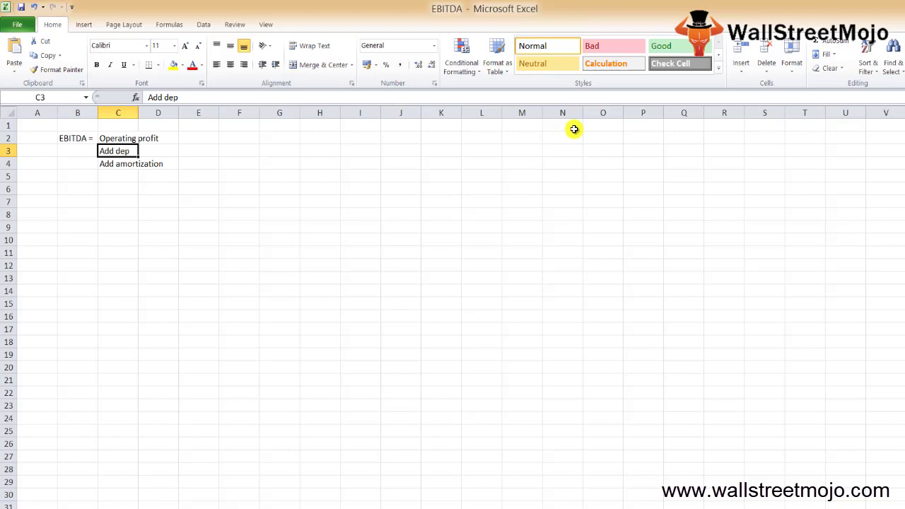
Add Profit, EBIT and Invst in C6 to C8, then go to B2 of the next blank sheet
key("Down")
key("Down")
key("Down")
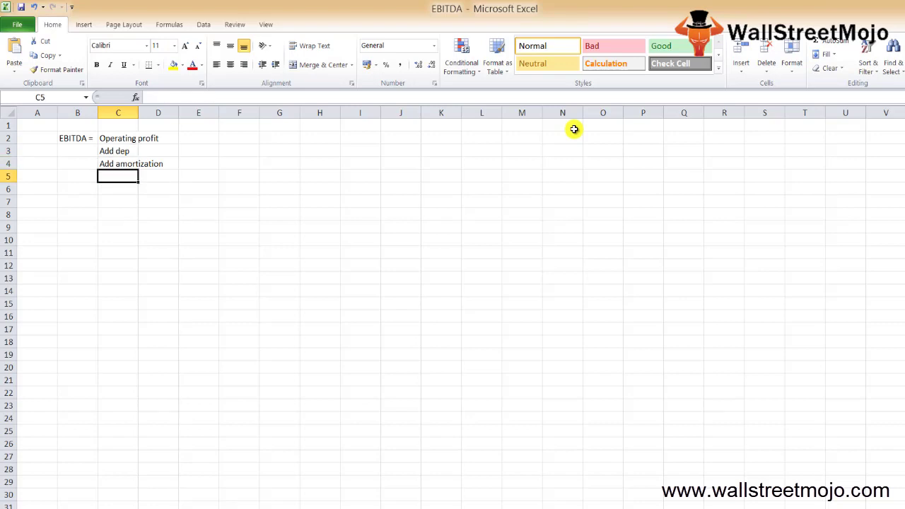
type("Profit")
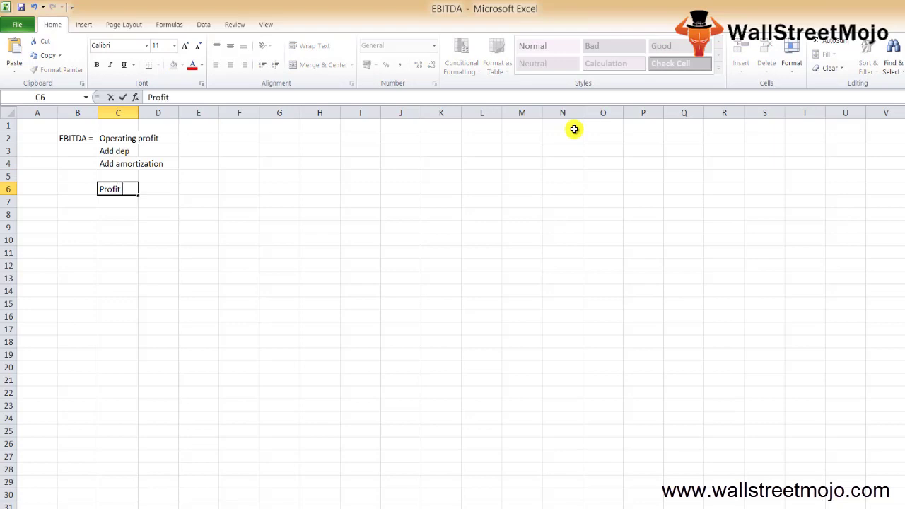
key("Return")
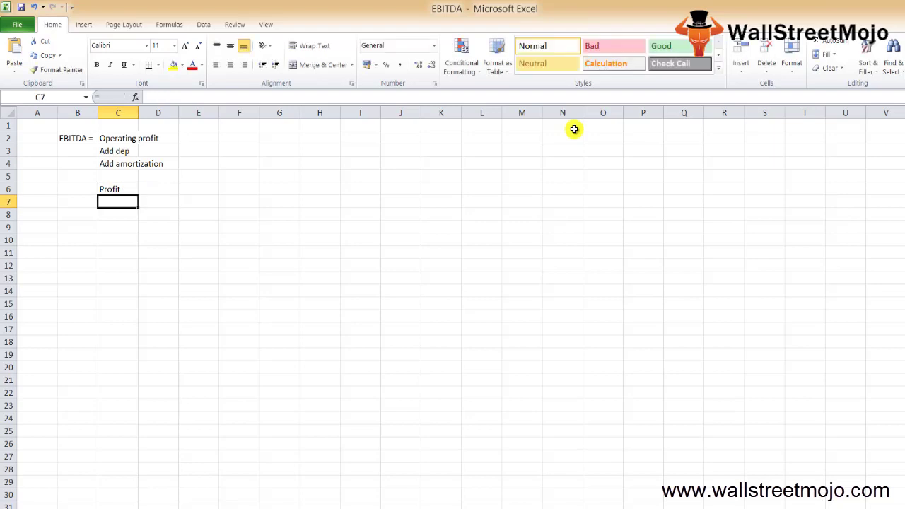
type("EBIT")
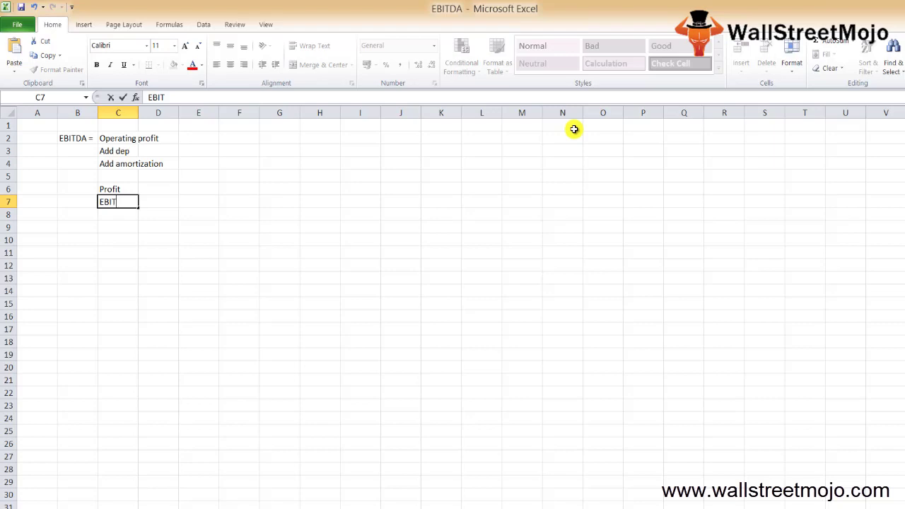
key("Return")
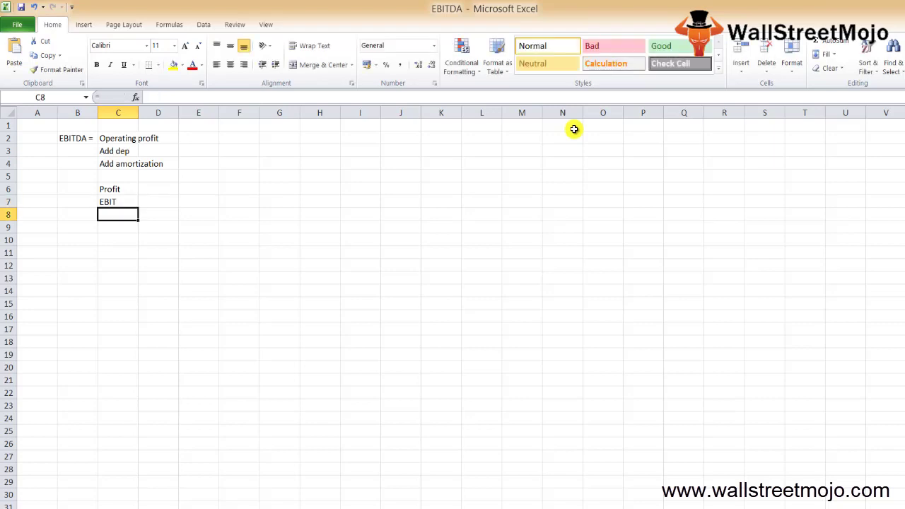
type("Invst")
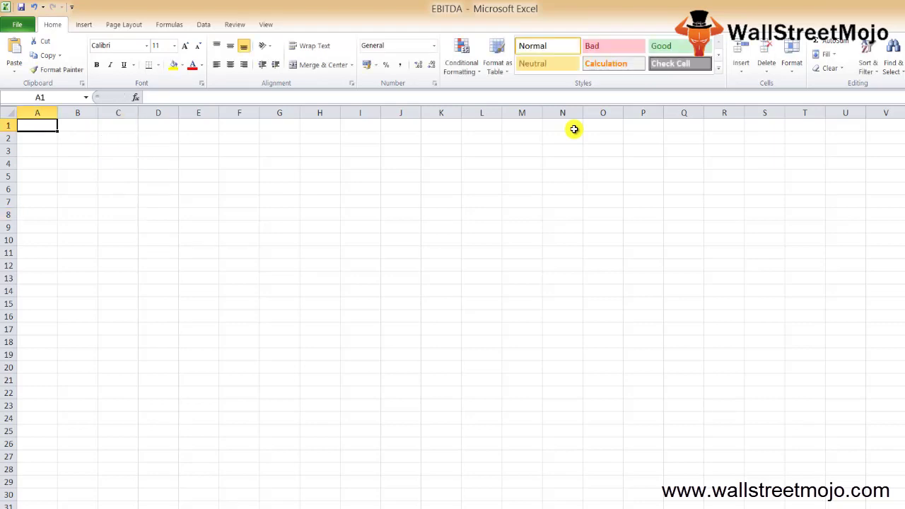
key("Right")
key("Down")
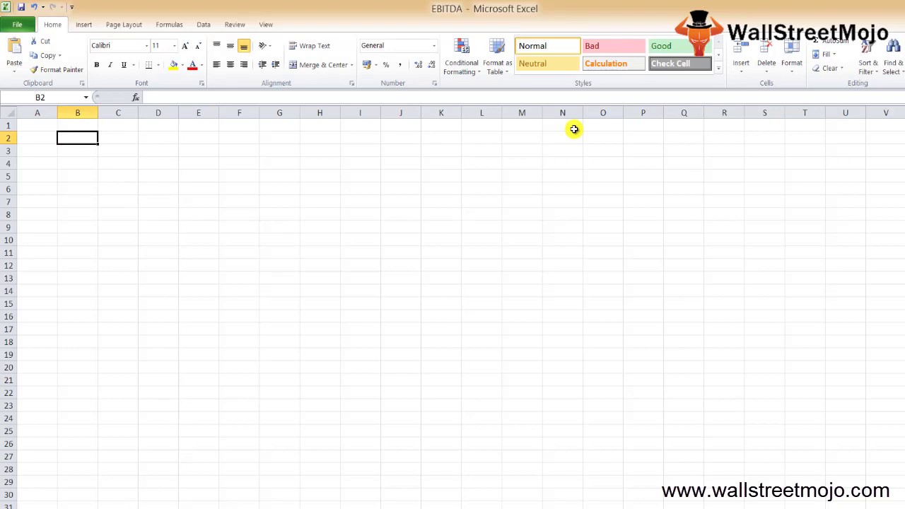
Write 'EBIT =' in C2 and 'Revenue - expenses' in D2
key("Right")
type("EB")
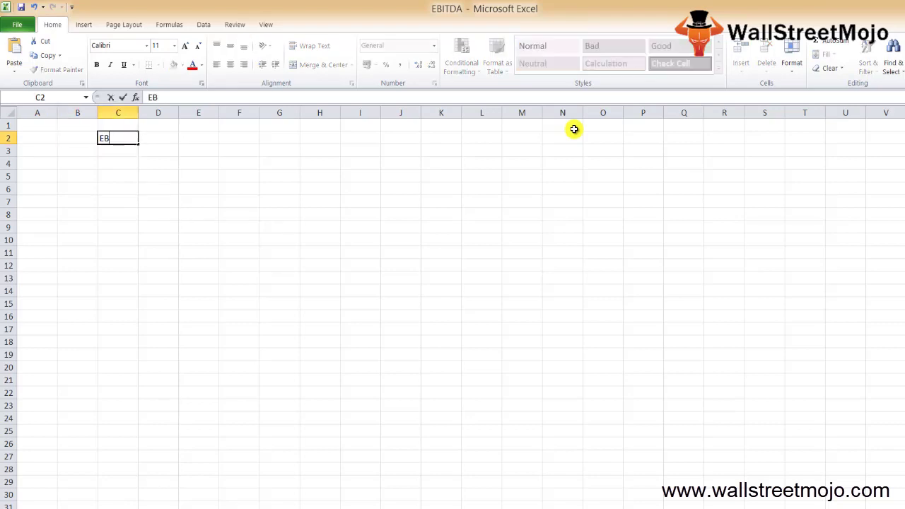
type("IT =")
key("Return")
key("Up")
key("Right")
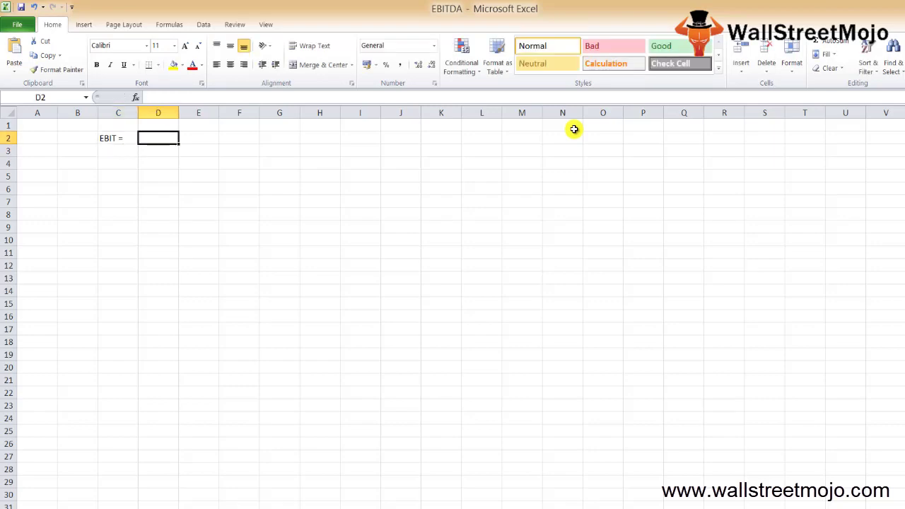
type("Revenue")
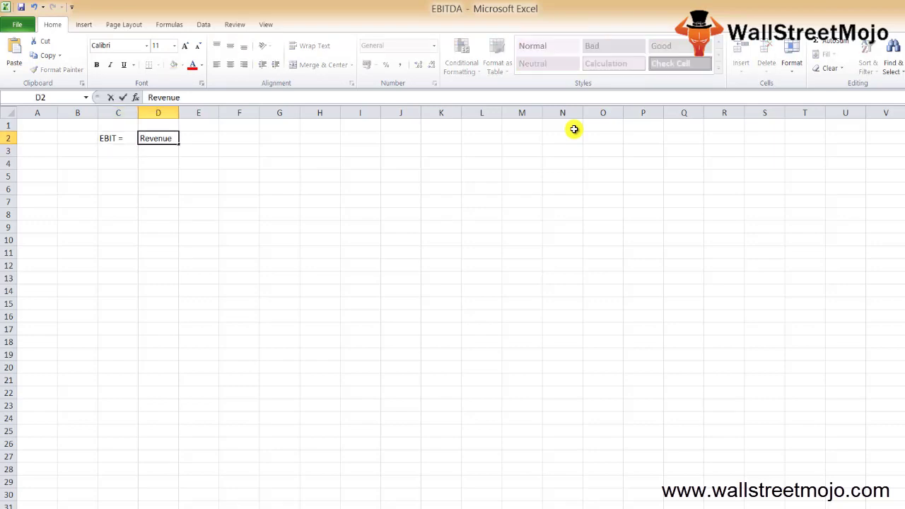
type(" - expenses")
key("Return")
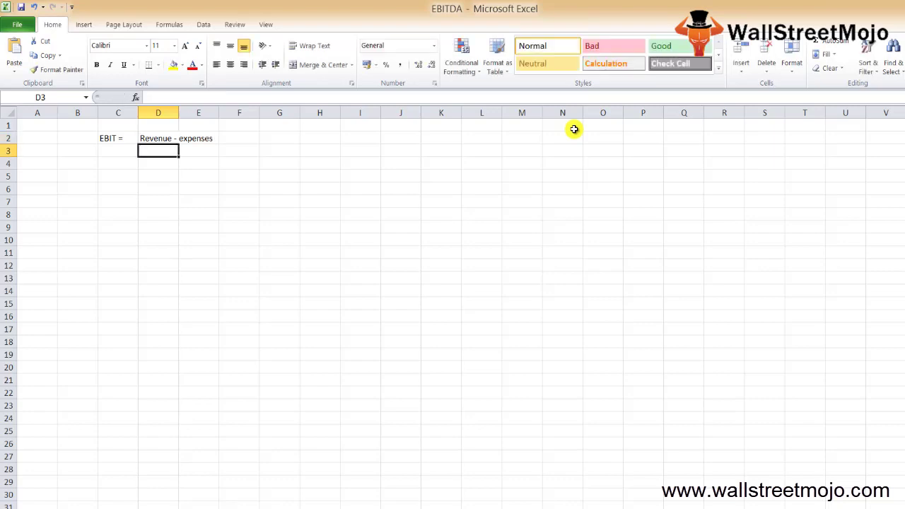
Enter Sales with value 30 in D4:E4 and 12 in E5
key("Return")
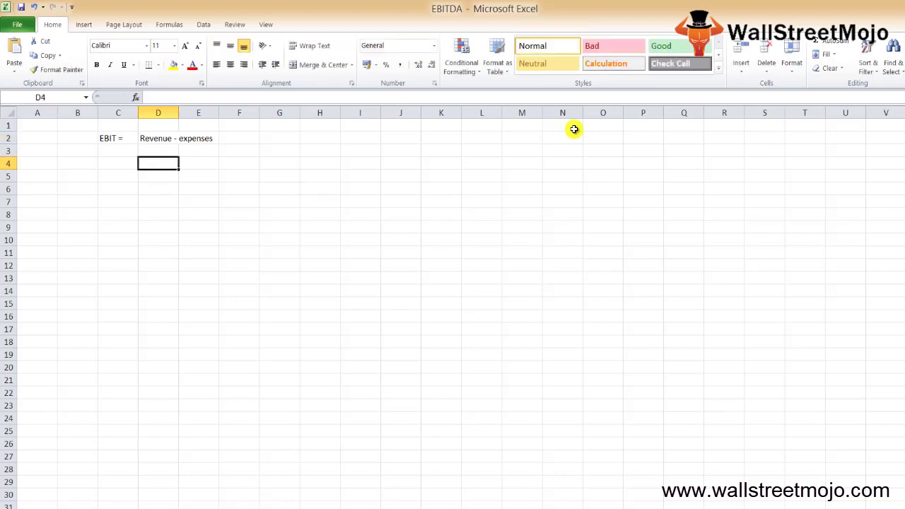
type("Sales")
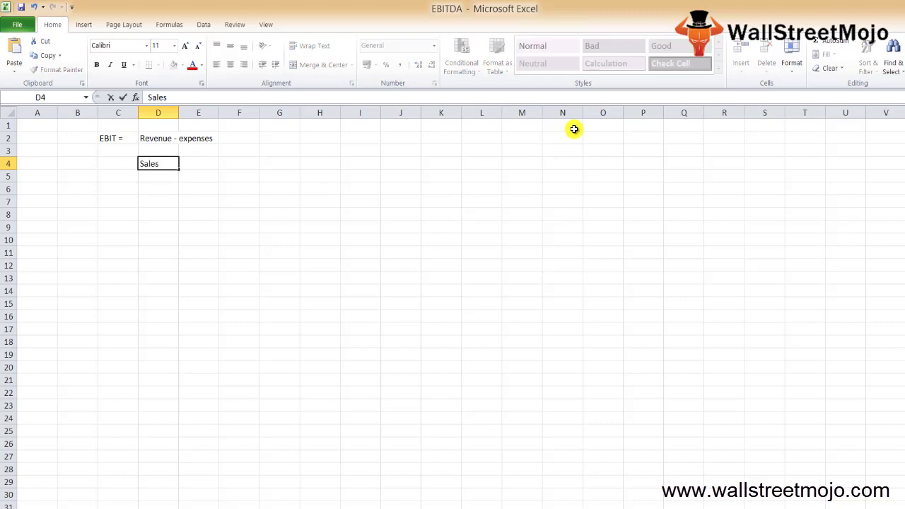
key("Tab")
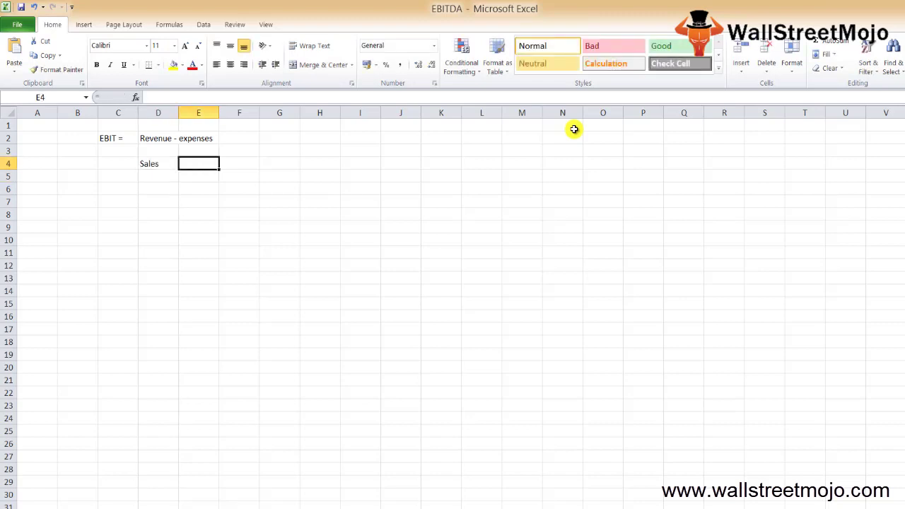
type("30")
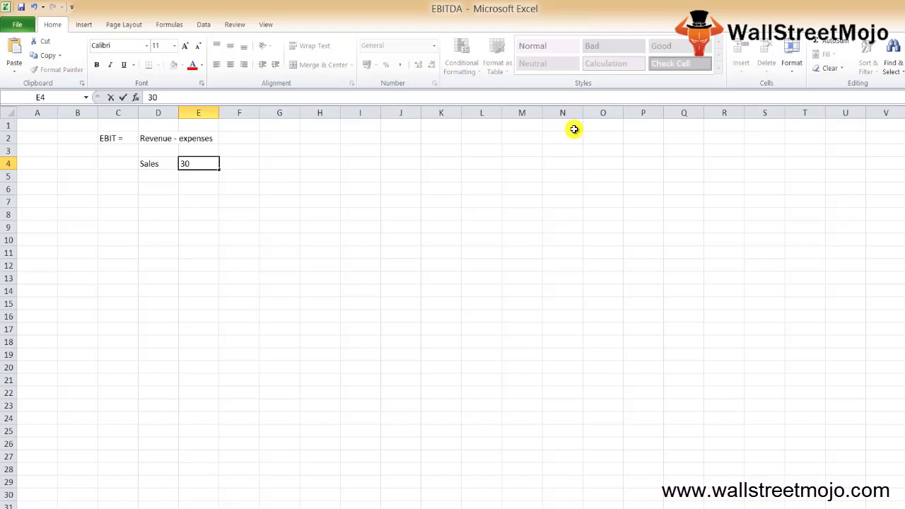
key("Return")
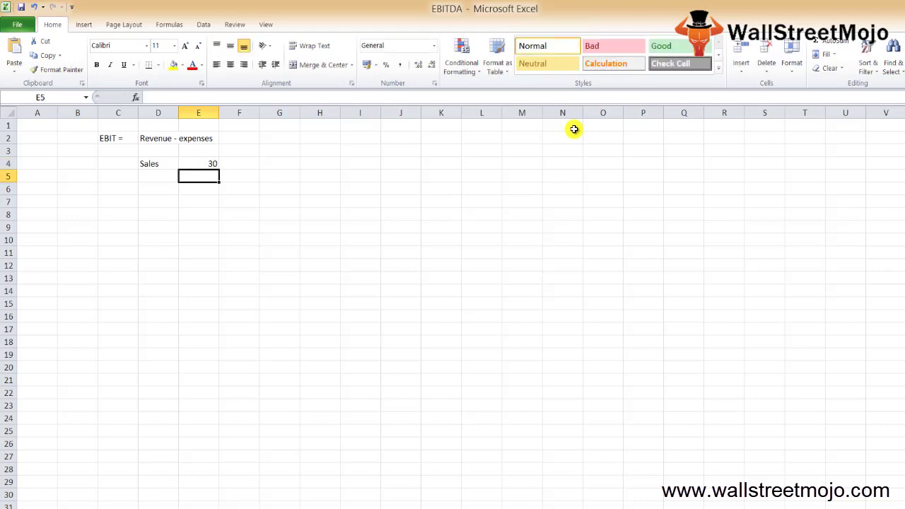
type("12")
key("Return")
Enter =E4-E5 in E6 to compute EBIT of 18
key("Left")
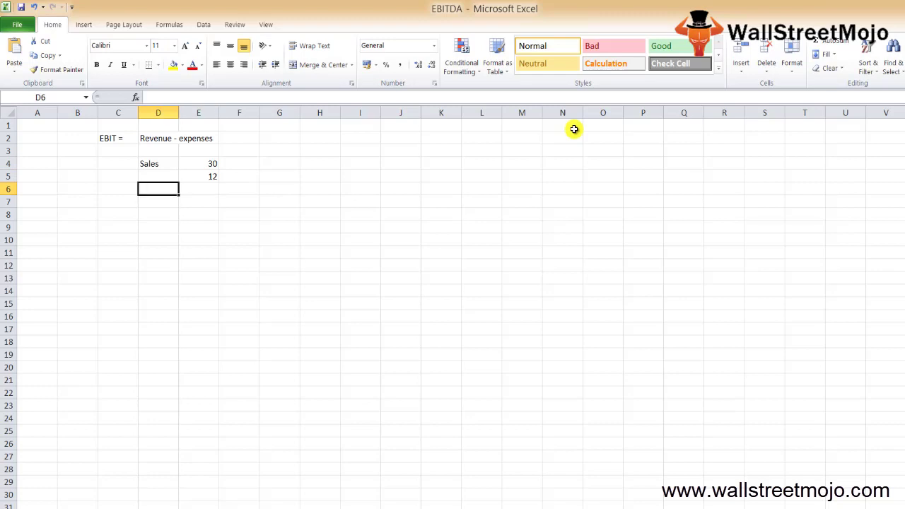
key("Right")
type("=")
key("Up")
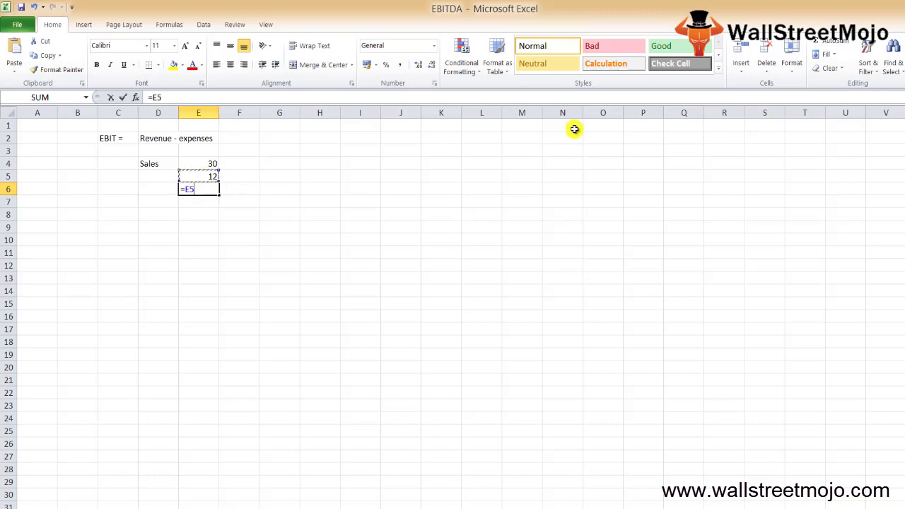
key("Up")
type("-")
key("Up")
key("Return")
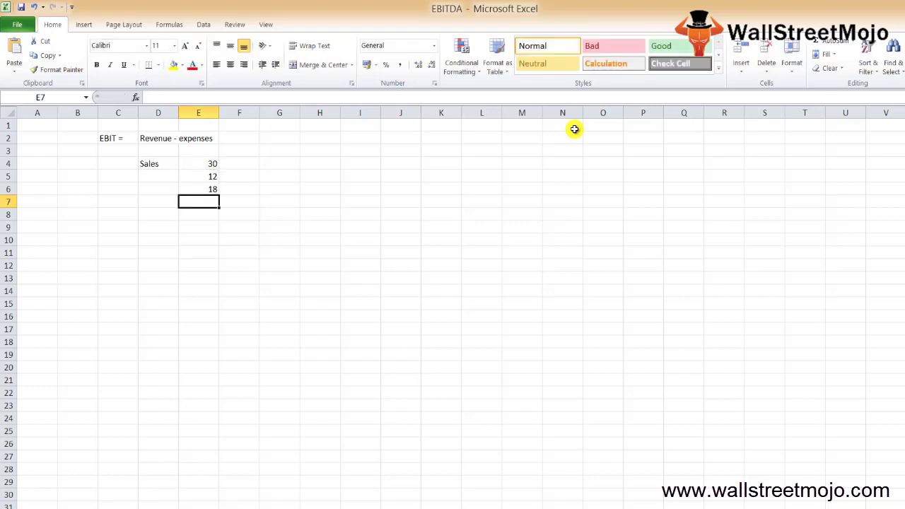
Label D6 'EBIT' and check the formula behind the 18 result
key("Up")
key("Left")
type("EBIT")
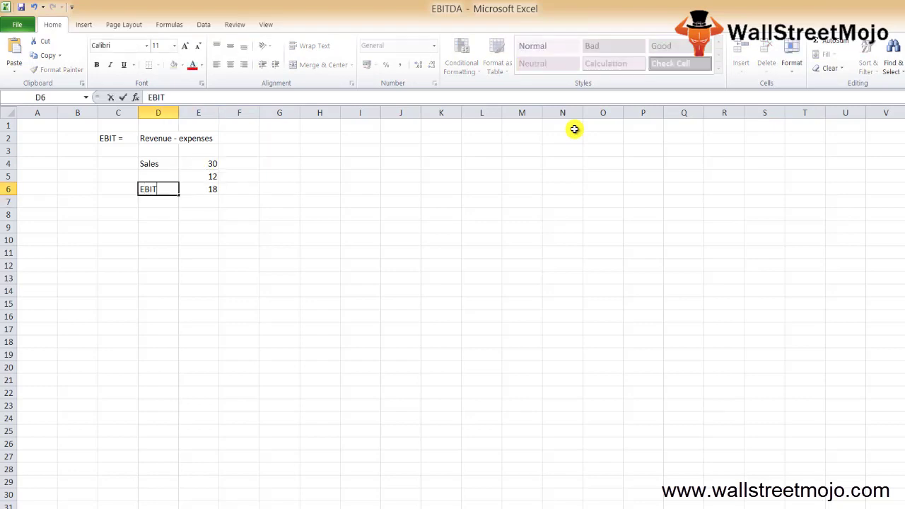
key("Return")
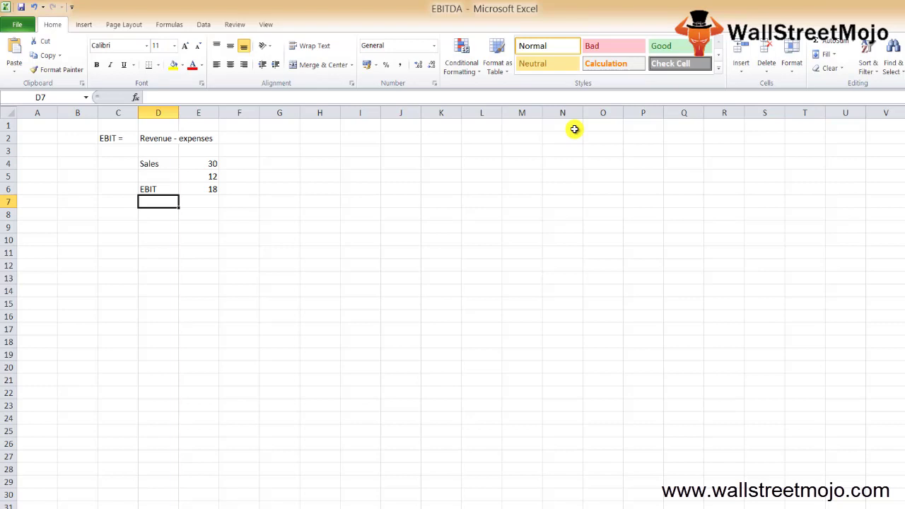
key("Up")
key("Right")
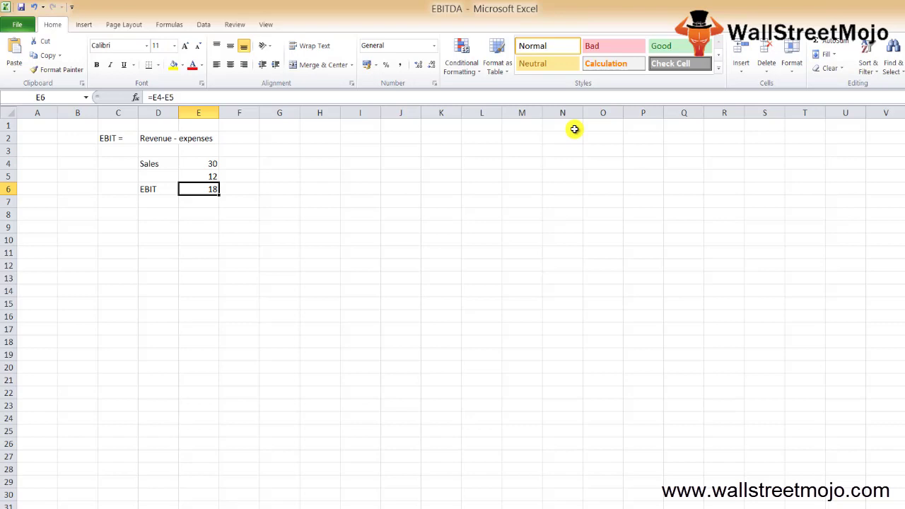
key("Down")
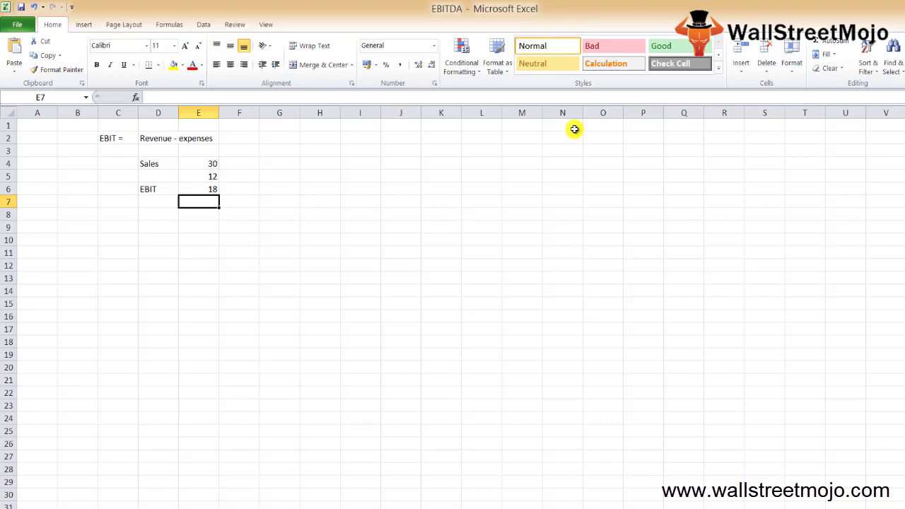
key("Up")
key("Up")
key("Up")
key("Up")
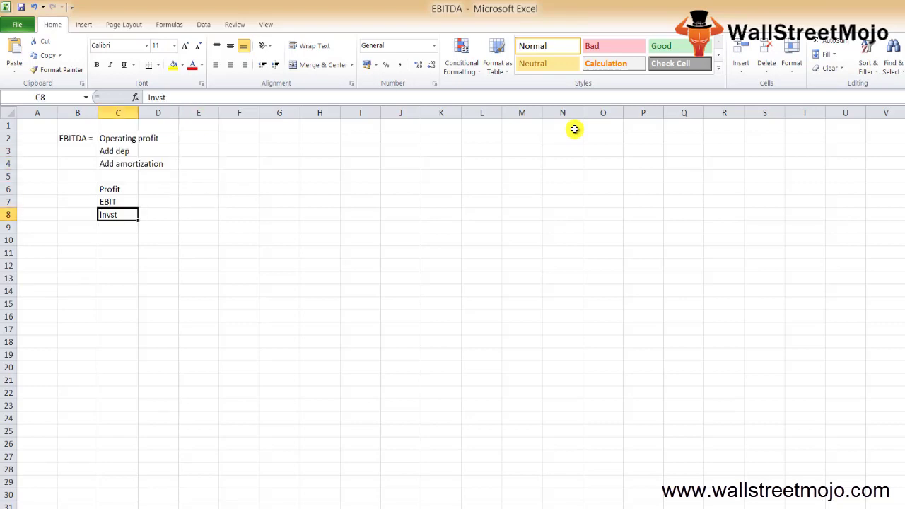
key("Up")
key("Up")
key("Up")
key("Up")
key("Up")
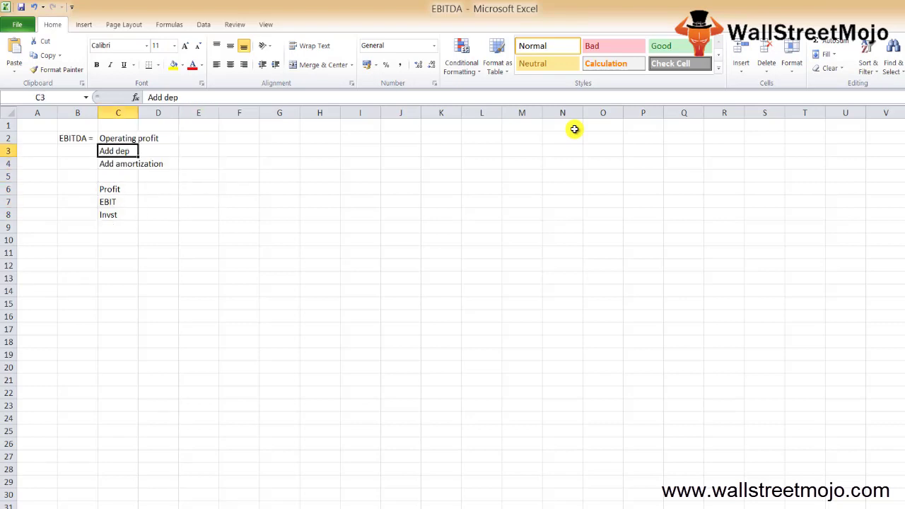
key("shift+space")
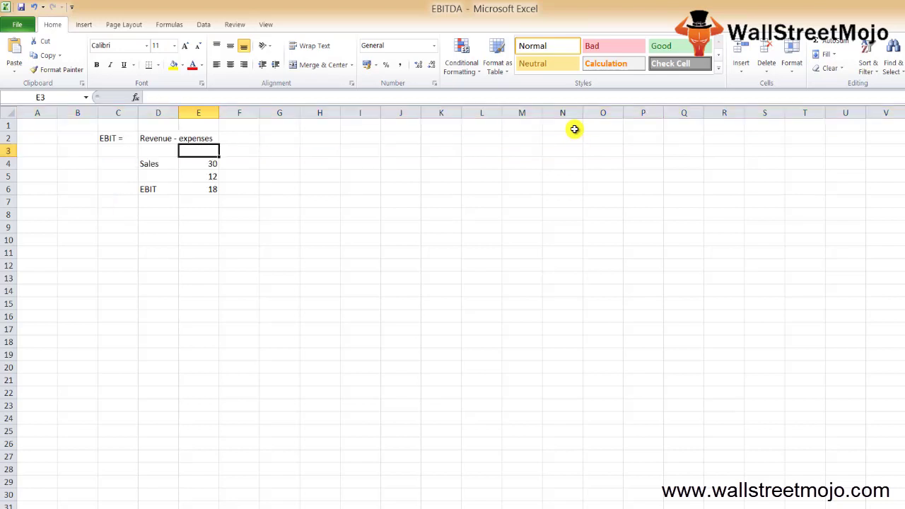
key("Down")
key("Down")
key("Down")
key("Down")
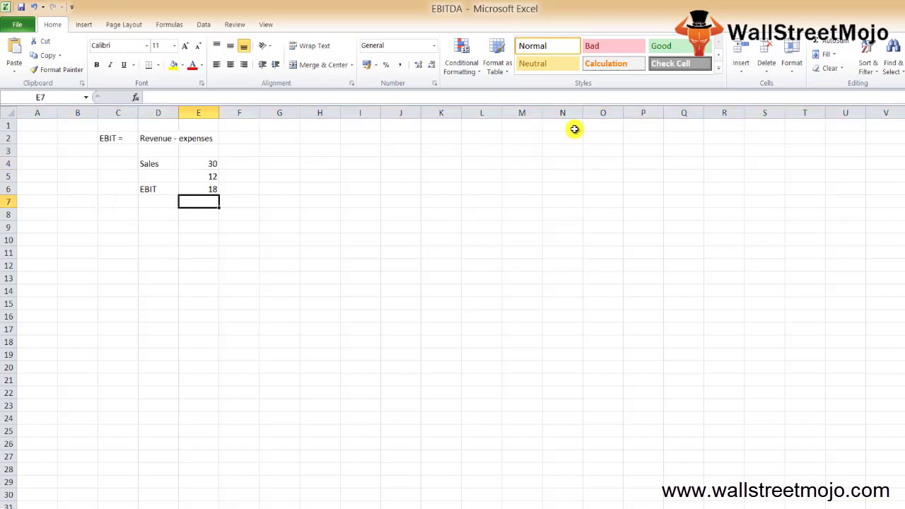
key("Down")
key("Down")
key("Down")
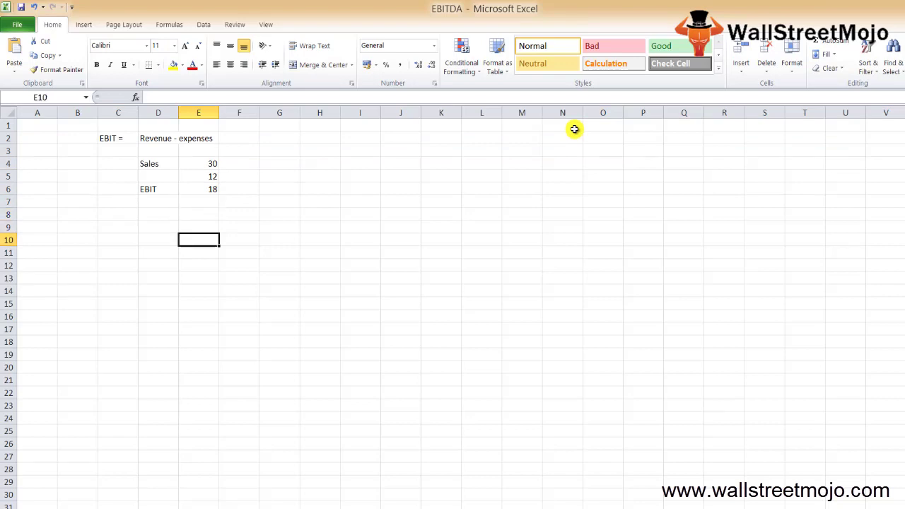
Set D10 to 10, removing stray text, and label it L in C10
key("Left")
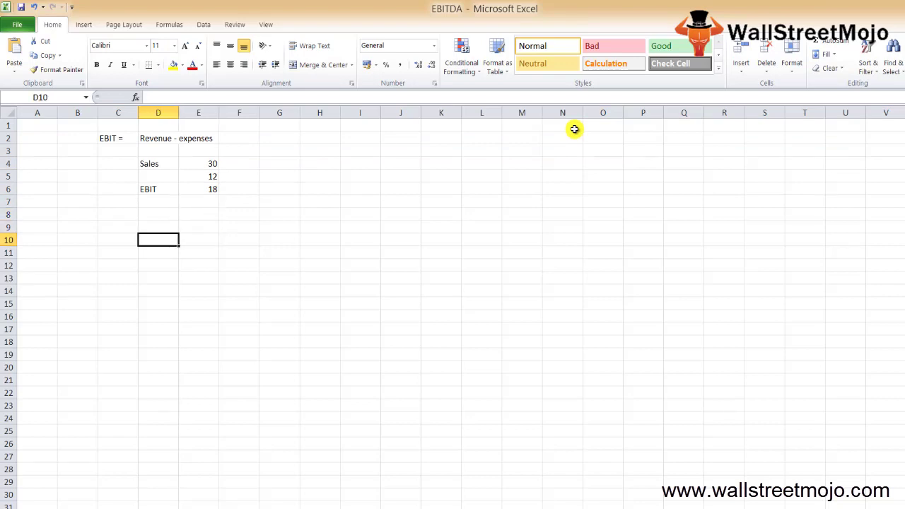
type("10 Yesr")
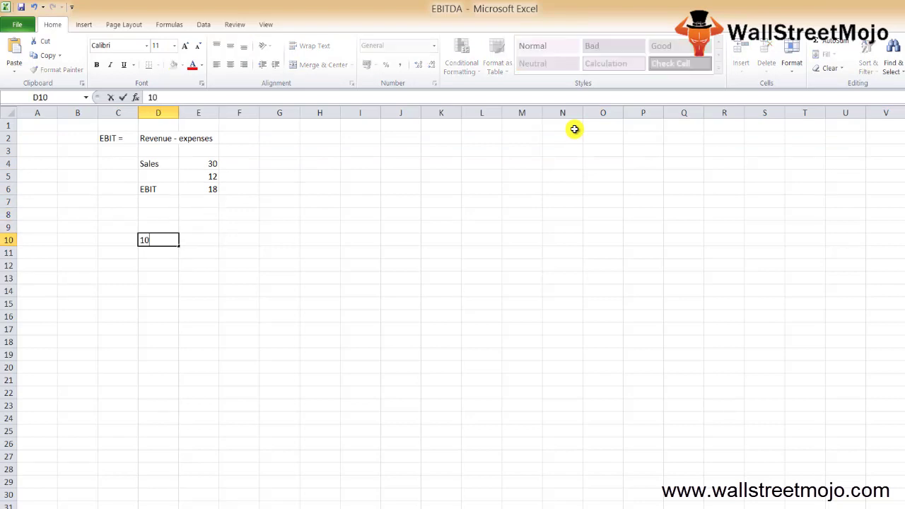
key("BackSpace")
key("BackSpace")
key("BackSpace")
key("BackSpace")
key("BackSpace")
key("ctrl+Return")
key("Left")
type("L")
key("Return")
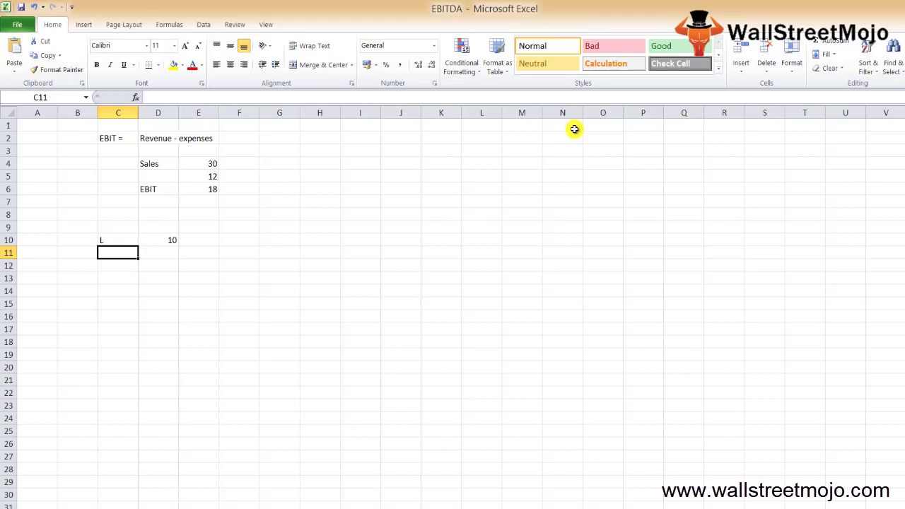
Add the Cost label in C11 with 6000000 in D11
type("Cost")
key("Return")
key("Up")
key("Right")
type("60")
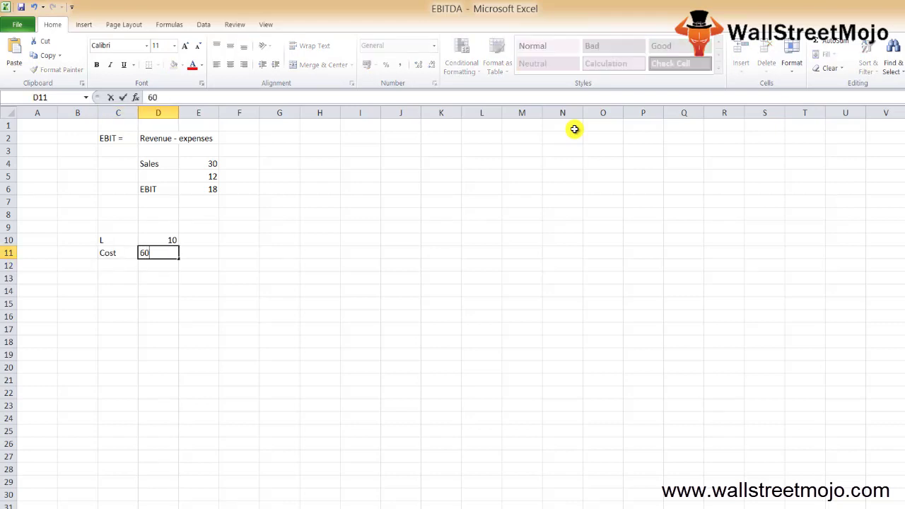
type("00000")
key("Return")
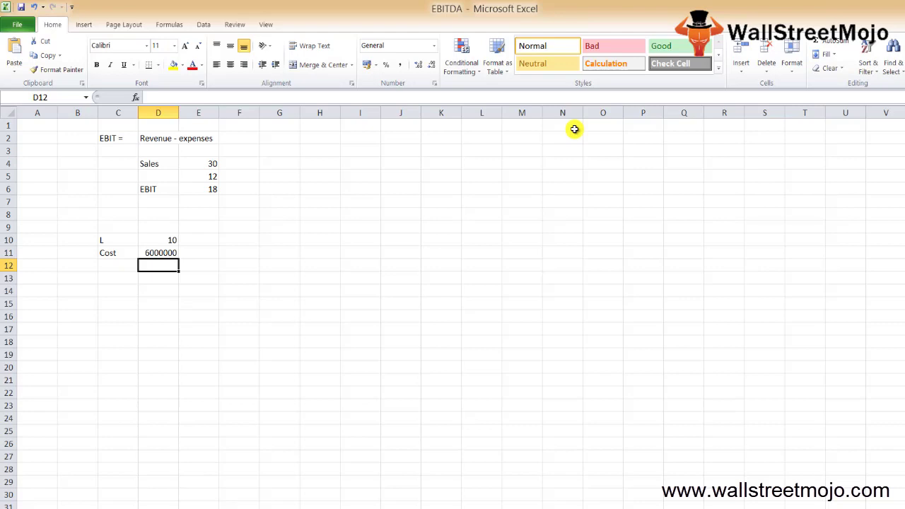
Enter =D11/D10 in D12, returning 600000
type("=")
key("Up")
type("/")
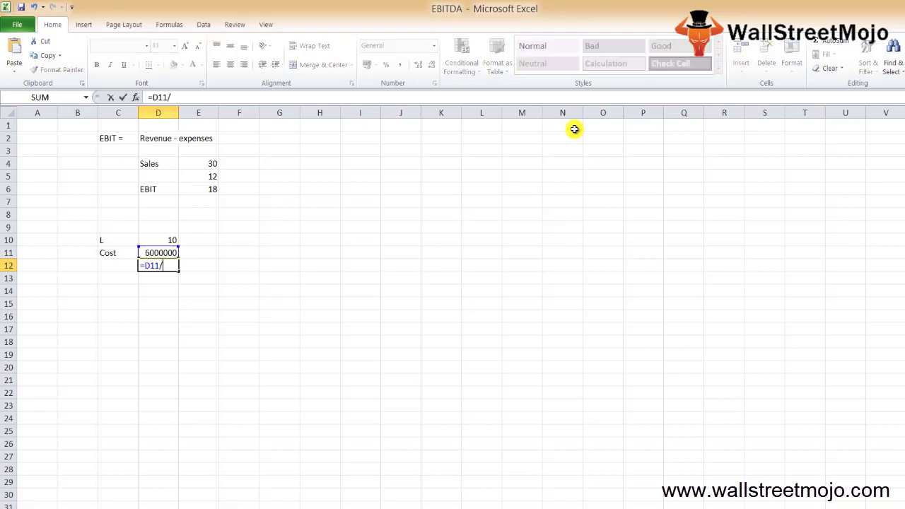
key("Up")
key("Up")
key("ctrl+Return")
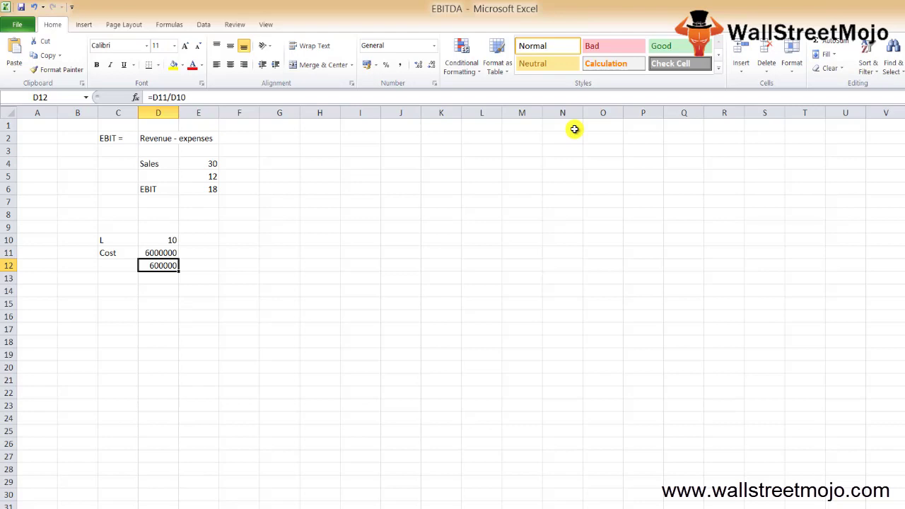
Add headings D over TA in column F and A over IA in column G
key("Up")
key("Up")
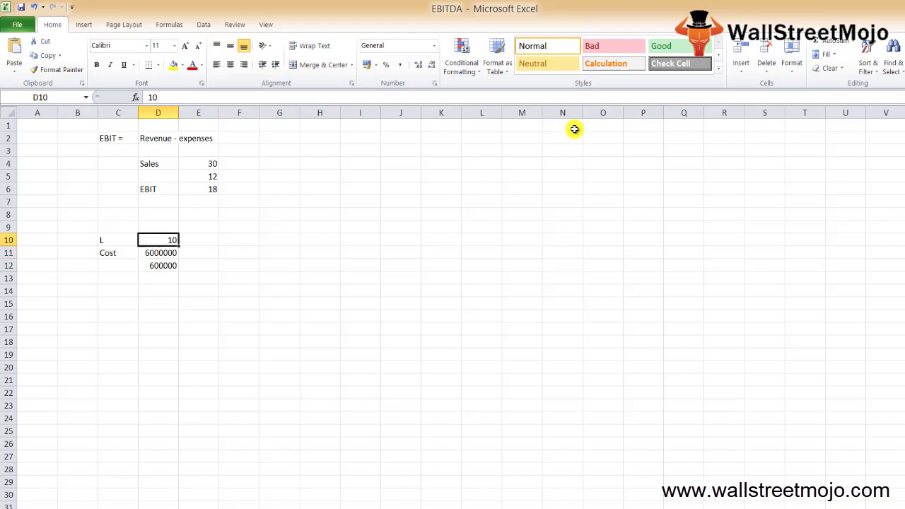
key("Up")
key("Right")
key("Right")
key("Down")
type("=")
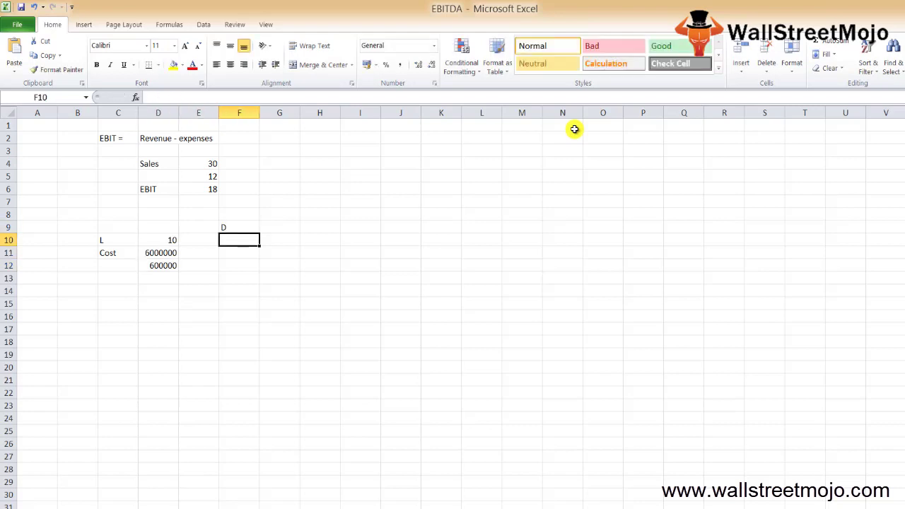
type("TA")
key("Up")
key("Right")
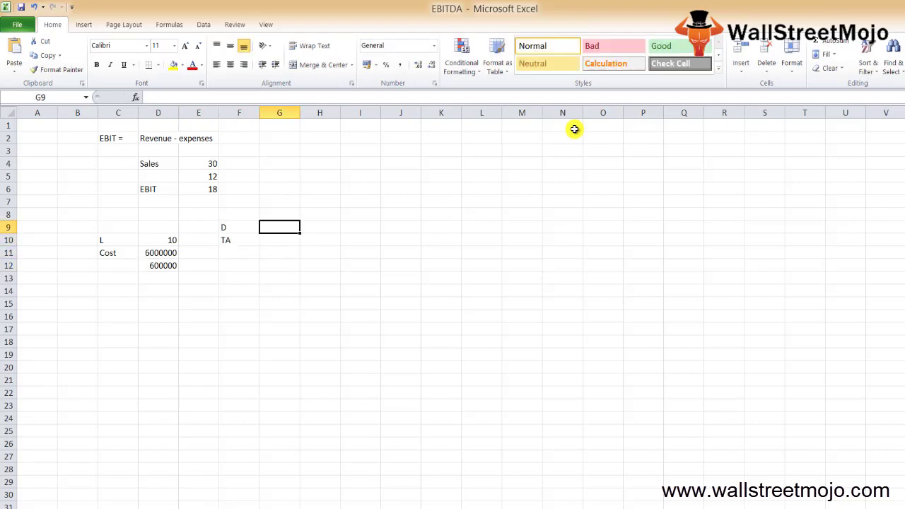
type("A")
key("Down")
type("IA")
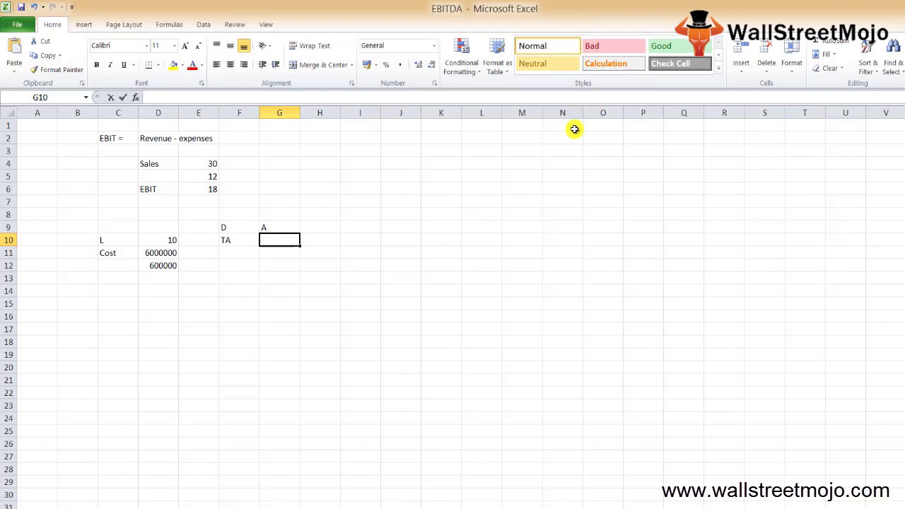
key("Down")
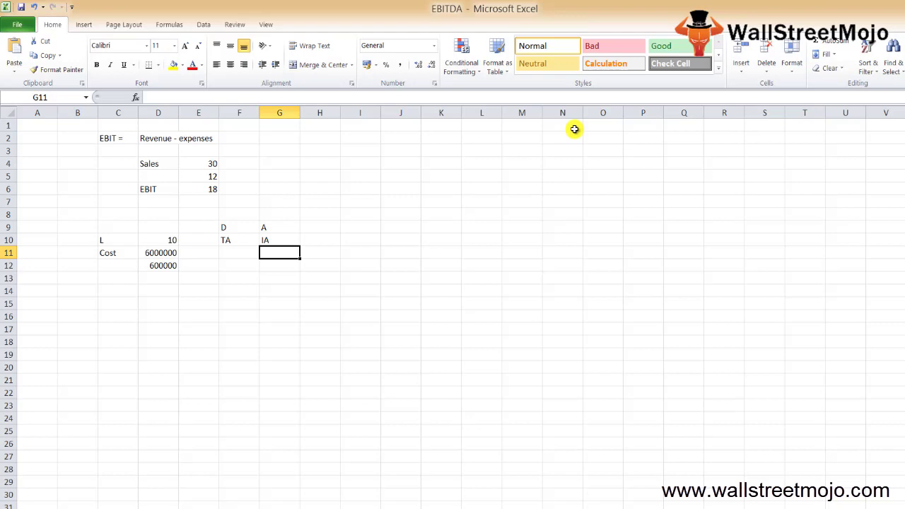
Review the depreciation values L 10, Cost 6000000 and result in D10 to D12
key("Down")
key("Left")
key("Left")
key("Left")
key("Up")
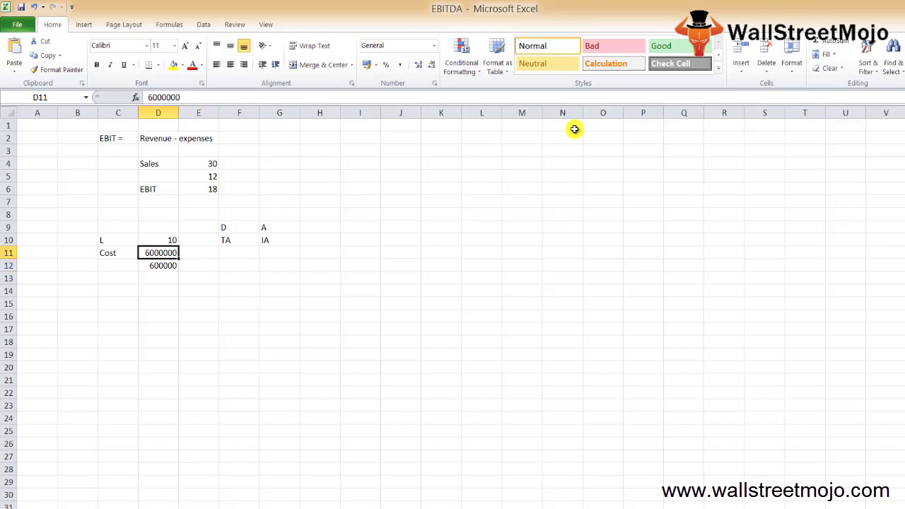
key("shift+Down")
key("shift+Up")
key("Up")
key("Down")
key("Down")
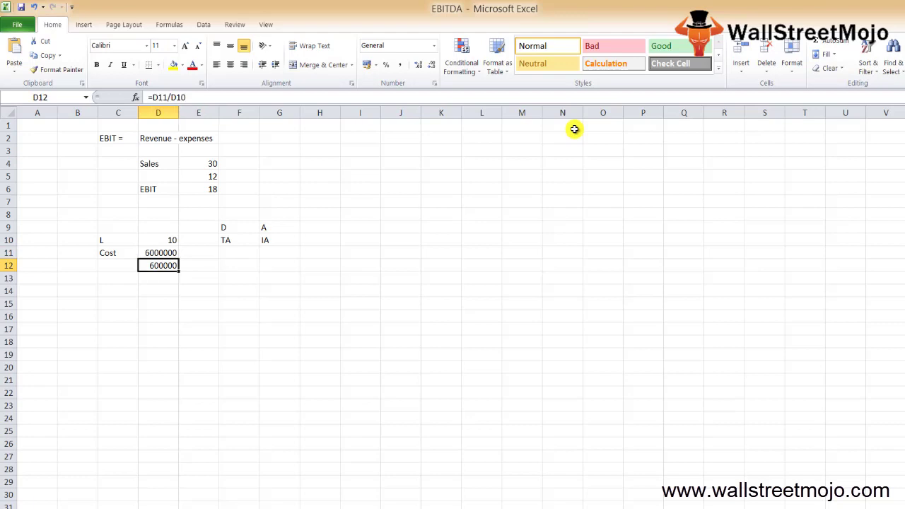
Return to the EBITDA notes sheet and review column C from Operating profit to Invst
key("Up")
key("Up")
key("Up")
key("Up")
key("Up")
key("Up")
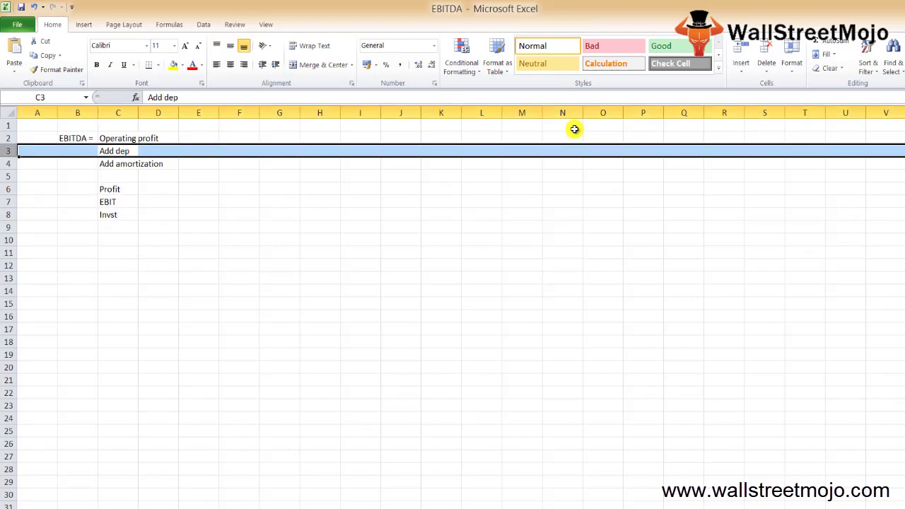
key("Down")
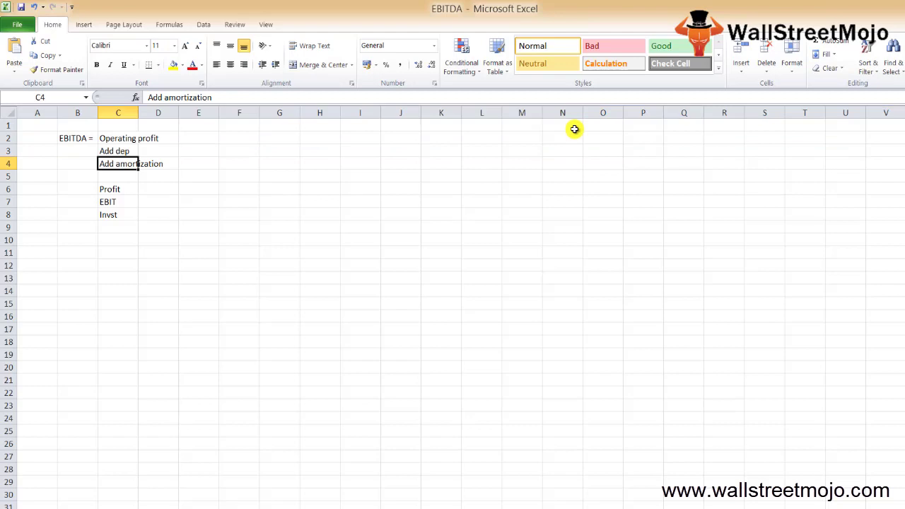
key("Down")
key("Down")
key("Down")
key("Down")
key("Down")
key("Down")
key("Down")
key("Right")
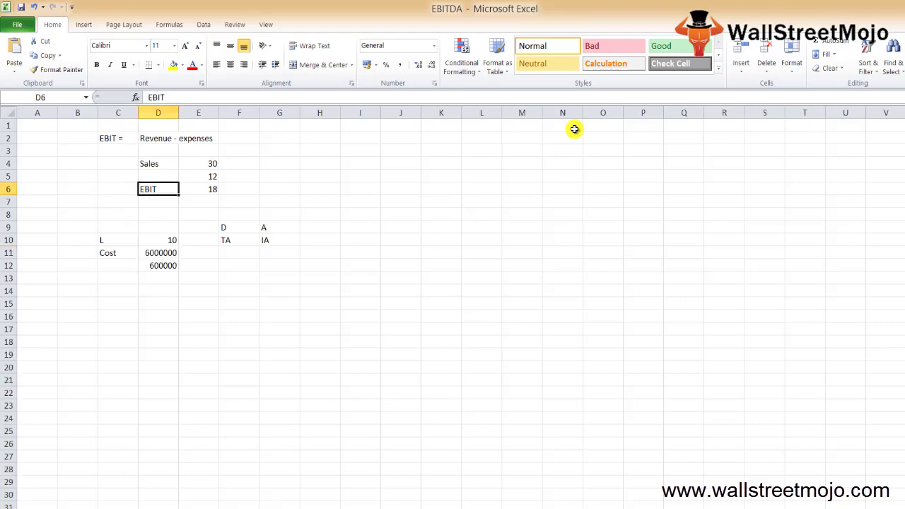
Copy the EBIT label and its value into row 14
key("Down")
key("Up")
key("shift+space")
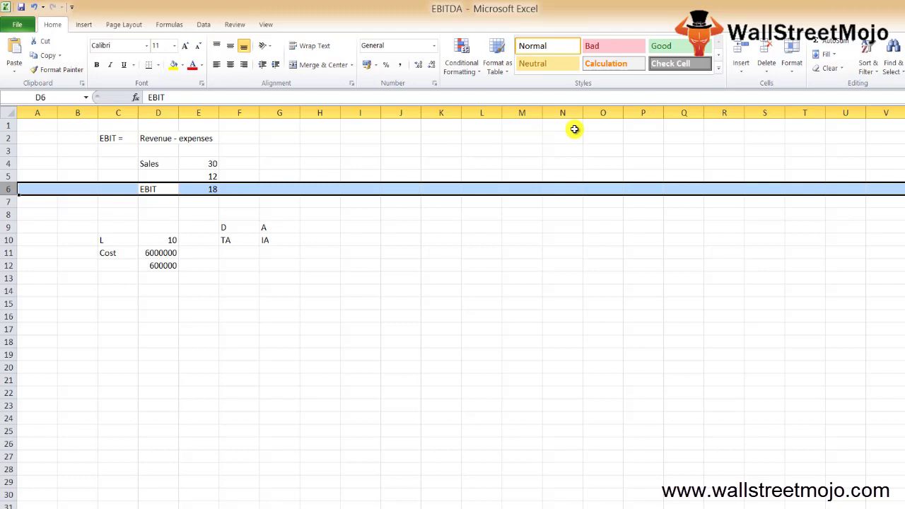
key("Down")
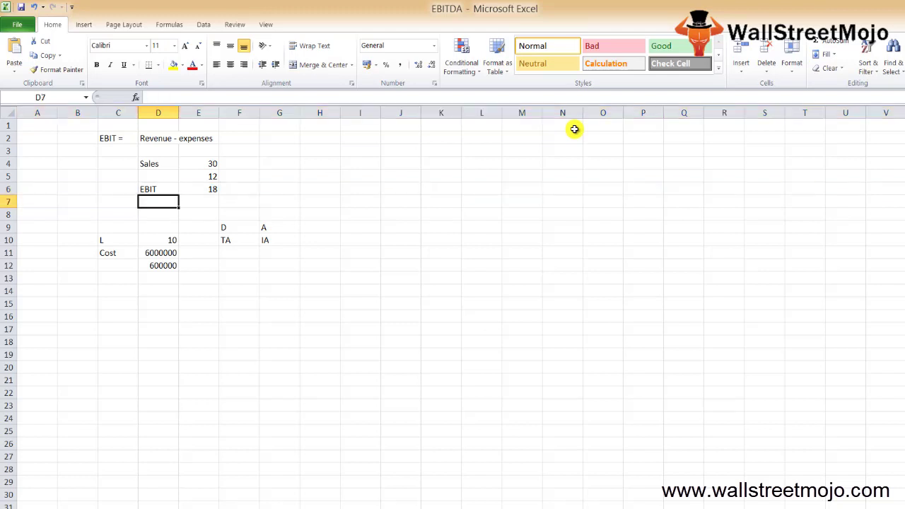
key("Down")
key("Down")
key("Up")
key("Up")
key("Up")
key("shift+Right")
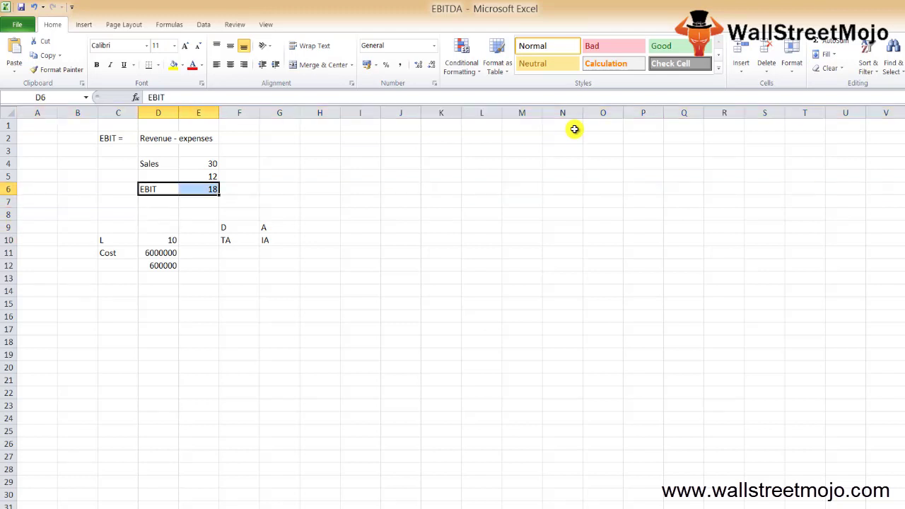
key("ctrl+c")
key("Down")
key("Down")
key("Down")
key("Down")
key("Down")
key("Down")
key("Down")
key("Down")
key("ctrl+v")
Set the pasted EBIT value to 18
key("Down")
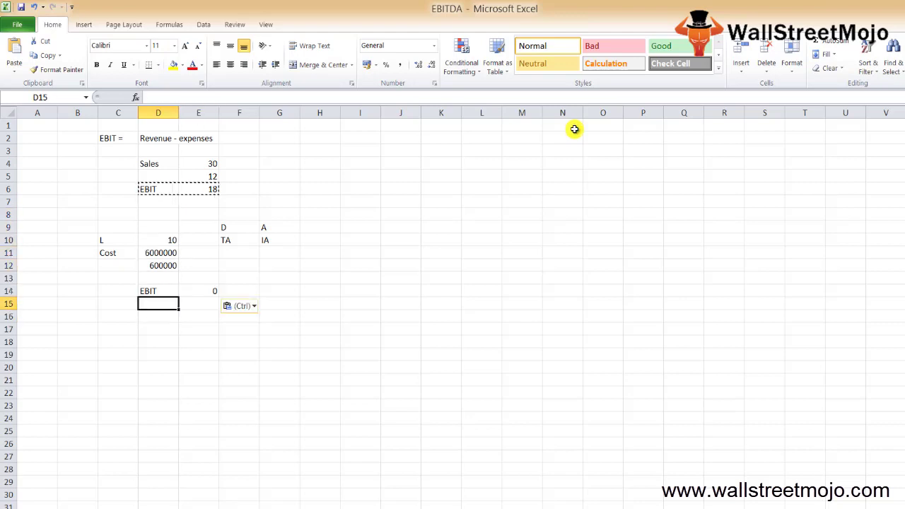
key("Up")
key("Right")
type("18")
key("Return")
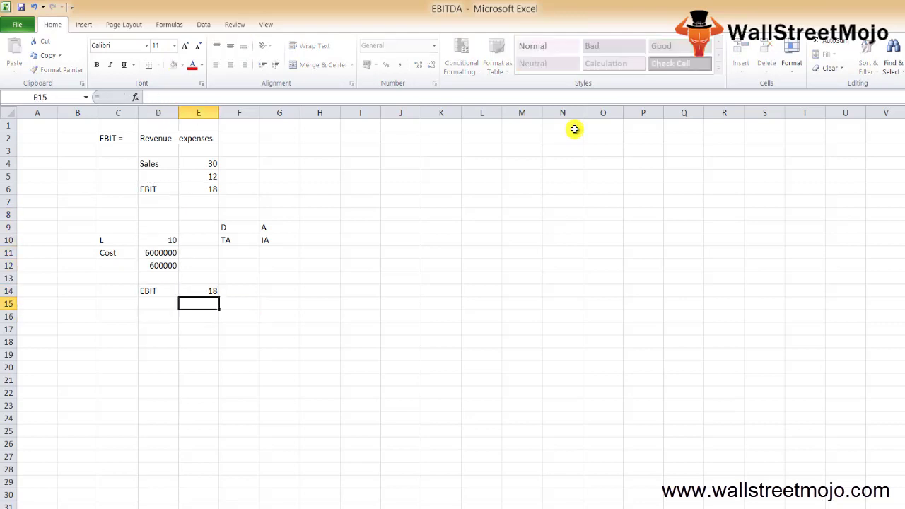
Add a Dep label with depreciation values 0.6 and 0.45 below EBIT
key("Left")
type("Dep")
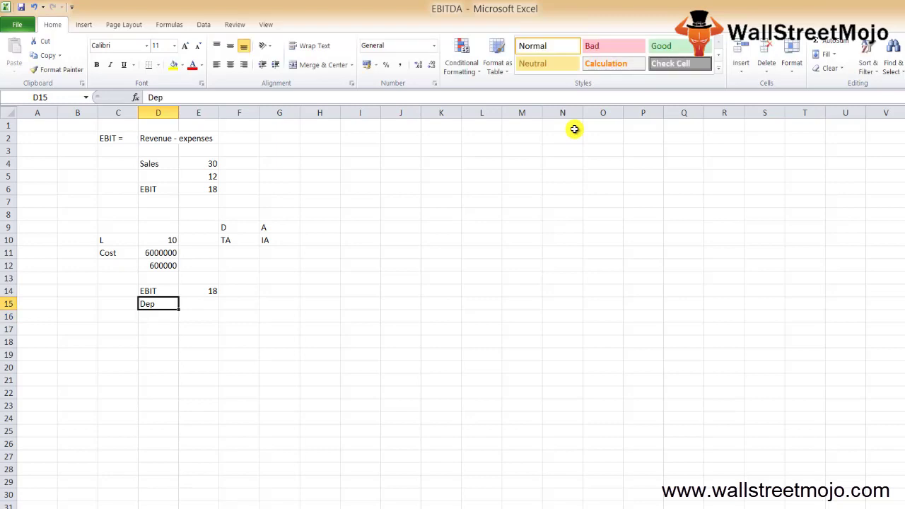
key("Right")
type("6")
key("Return")
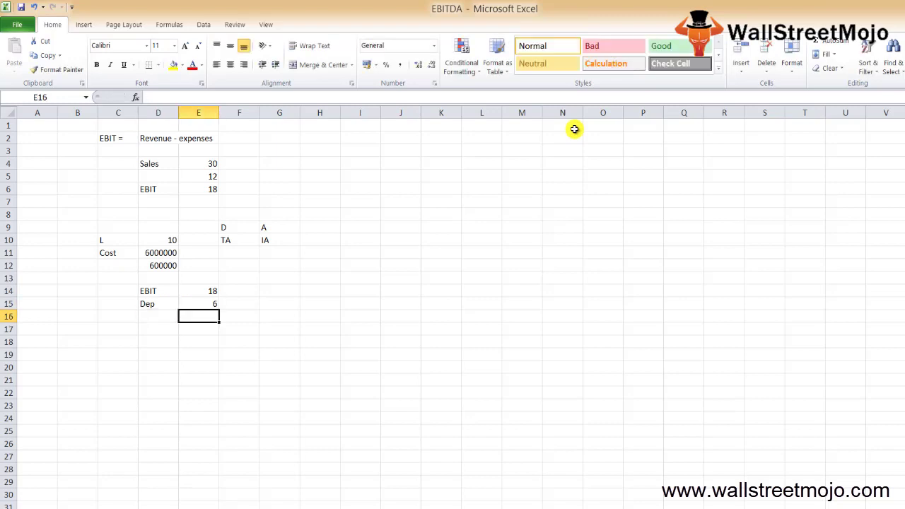
key("Up")
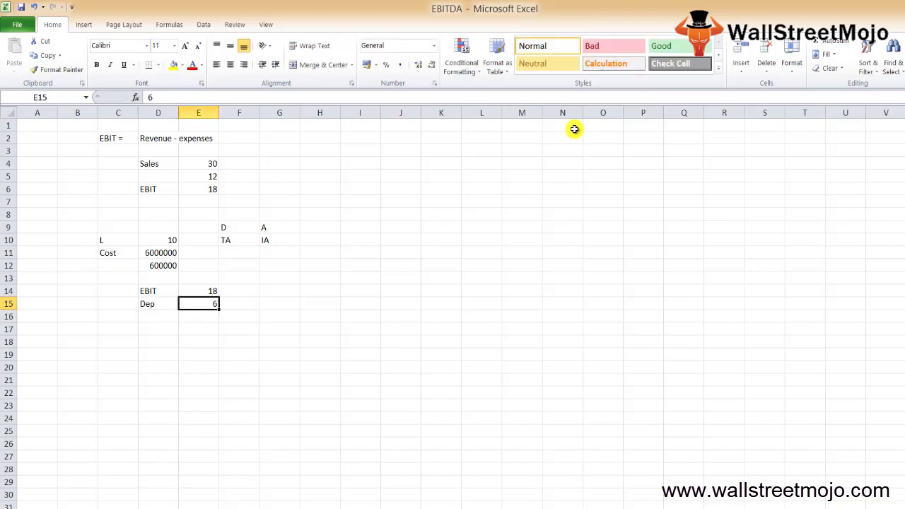
type("0.6")
key("Return")
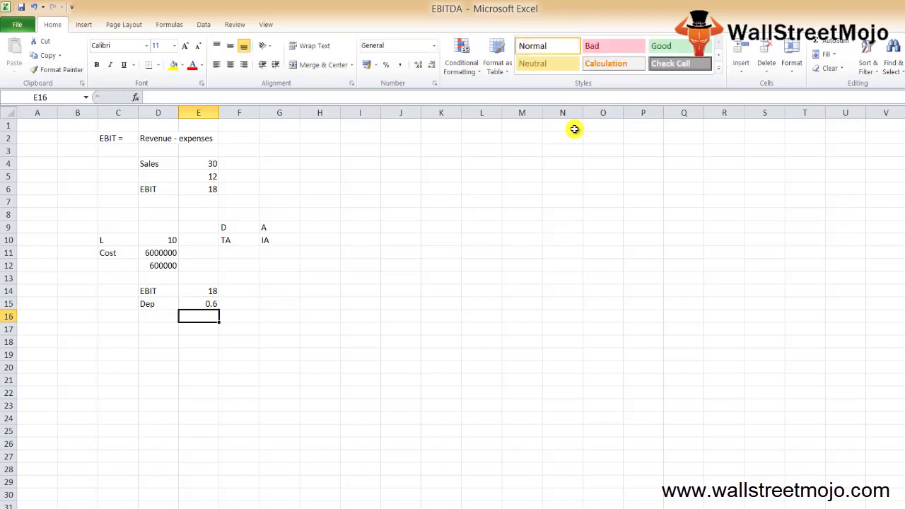
type("0.")
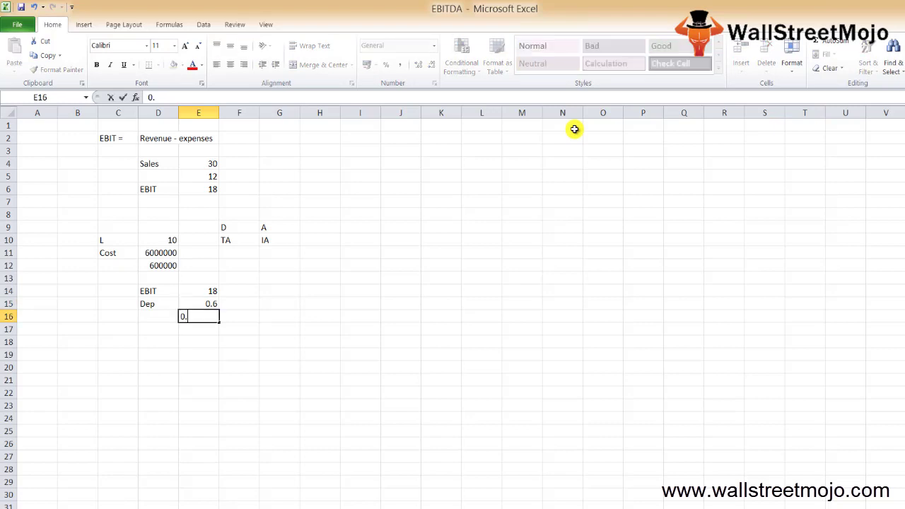
type("45")
key("Return")
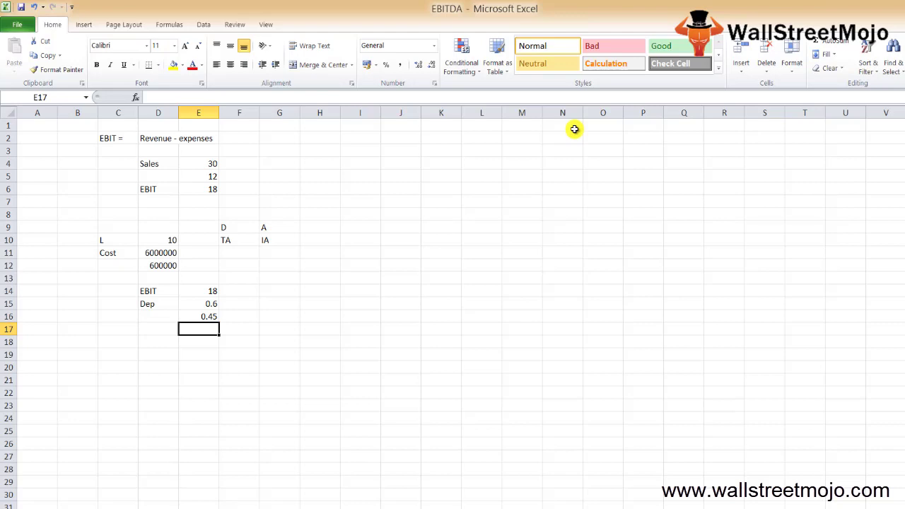
Enter the label EBITDA in cell D18
key("Down")
key("Left")
type("E")
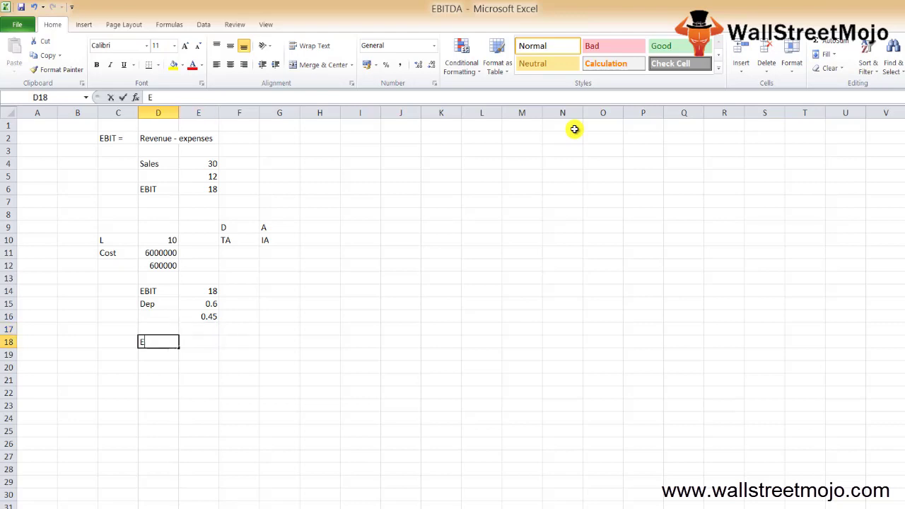
type("BITDA")
key("Return")
Put =E14+E15+E16 in E18 so EBITDA shows 19.05
key("Up")
key("Right")
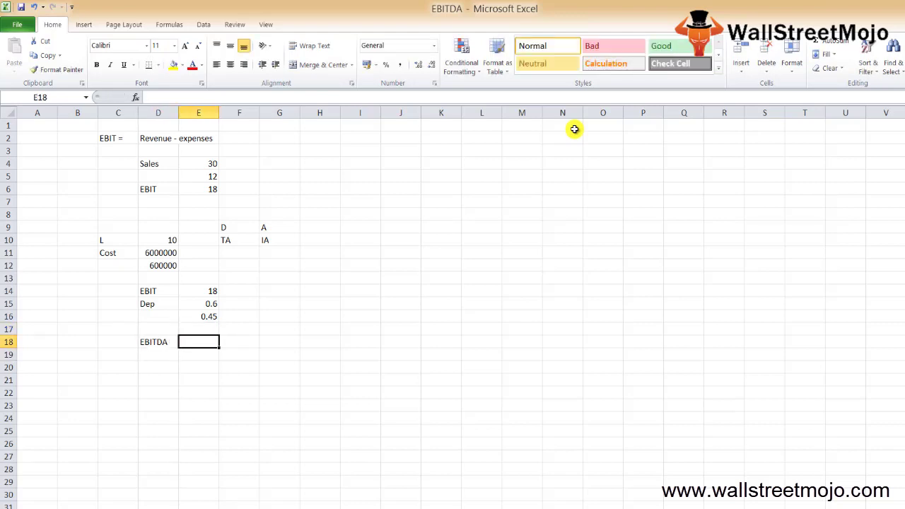
type("=E17")
key("Up")
key("Up")
key("Up")
type("+")
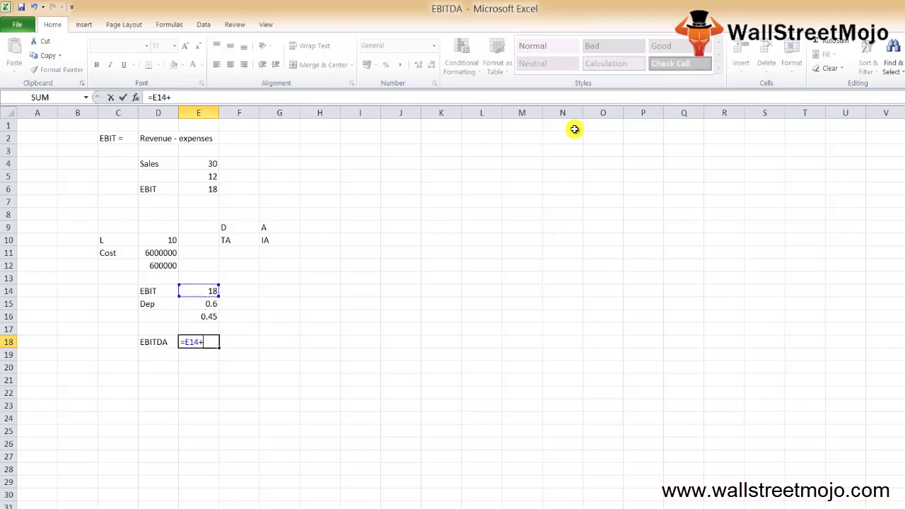
key("Up")
key("Up")
key("Up")
type("+")
key("Up")
key("Up")
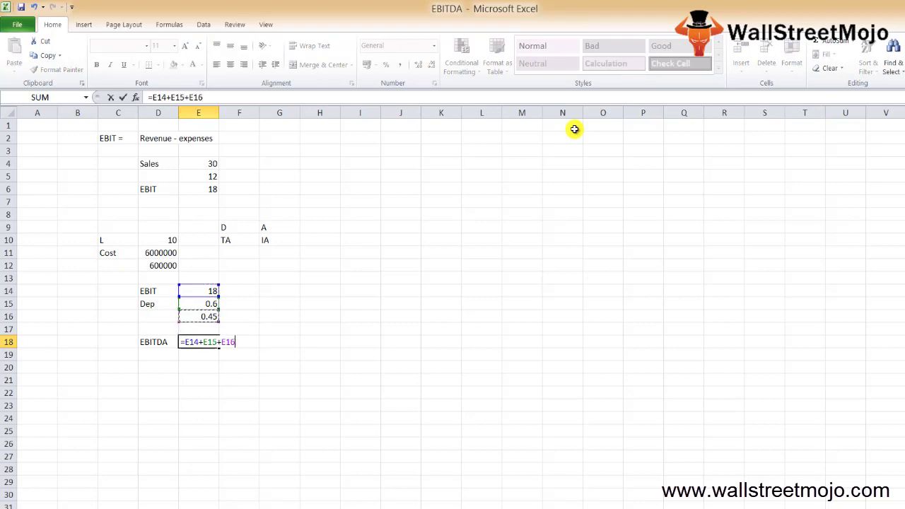
key("Return")
key("Up")
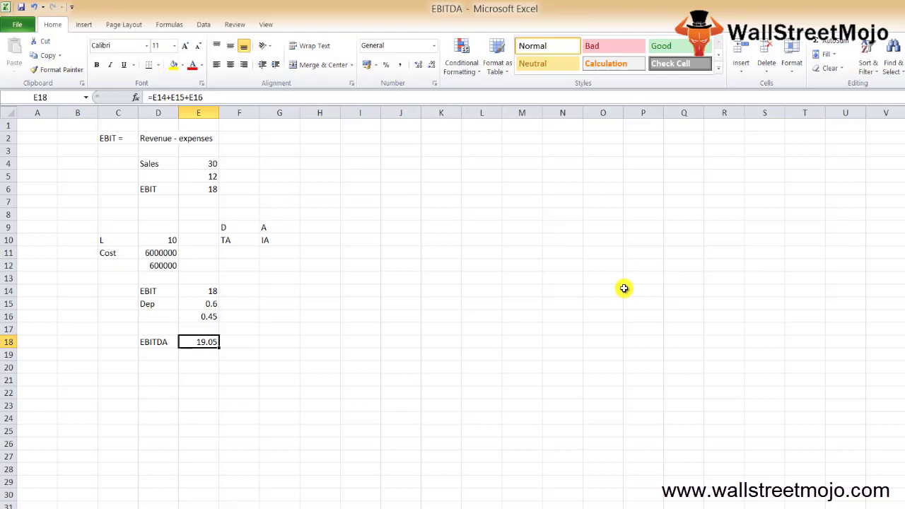
key("Left")
Check the notes sheet, then go to empty cell R4 beside the EBITDA calculation
key("ctrl+Page_Down")
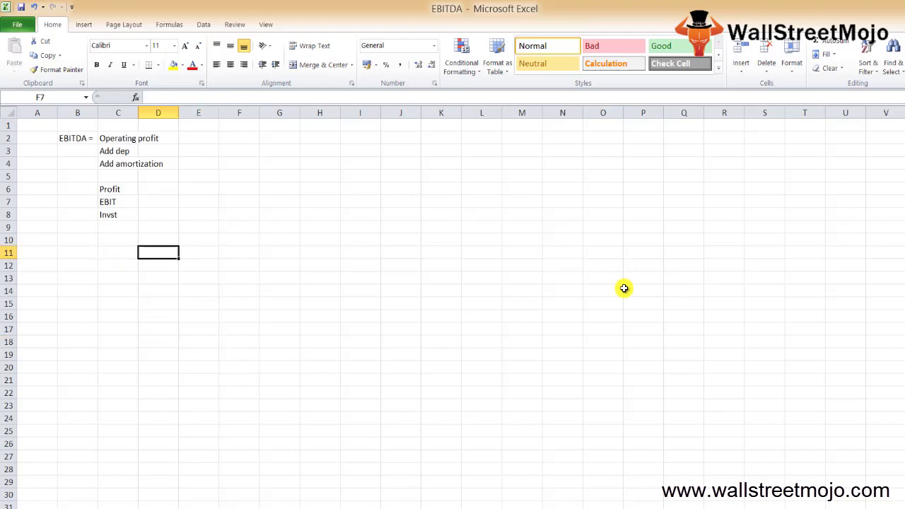
key("ctrl+Page_Up")
key("Down")
key("Right")
key("Right")
key("Right")
key("Right")
key("Right")
key("Right")
key("Right")
key("Right")
key("Right")
key("Right")
key("Right")
key("Right")
key("Right")
key("Right")
key("Right")
key("Right")
key("Right")
key("Right")
key("Right")
key("Right")
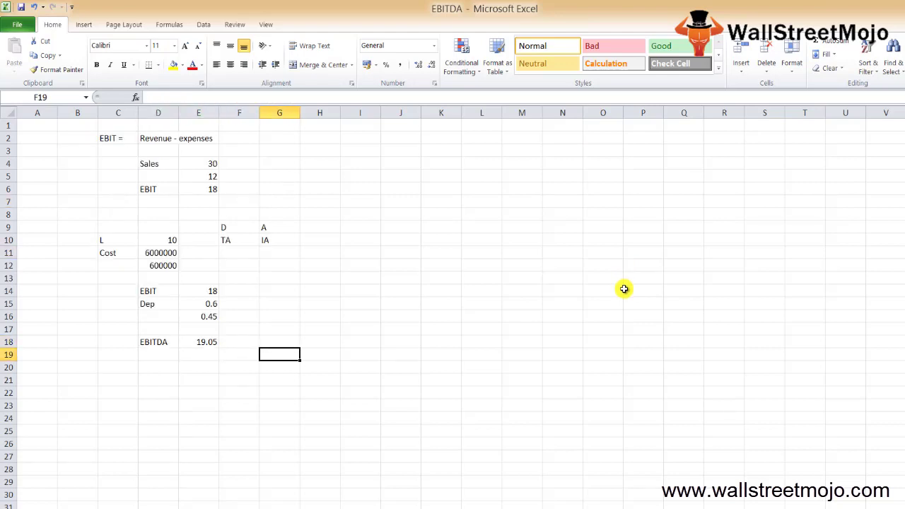
key("Right")
key("Right")
key("Right")
key("Right")
key("Right")
key("Right")
key("Right")
key("Right")
key("Right")
key("Left")
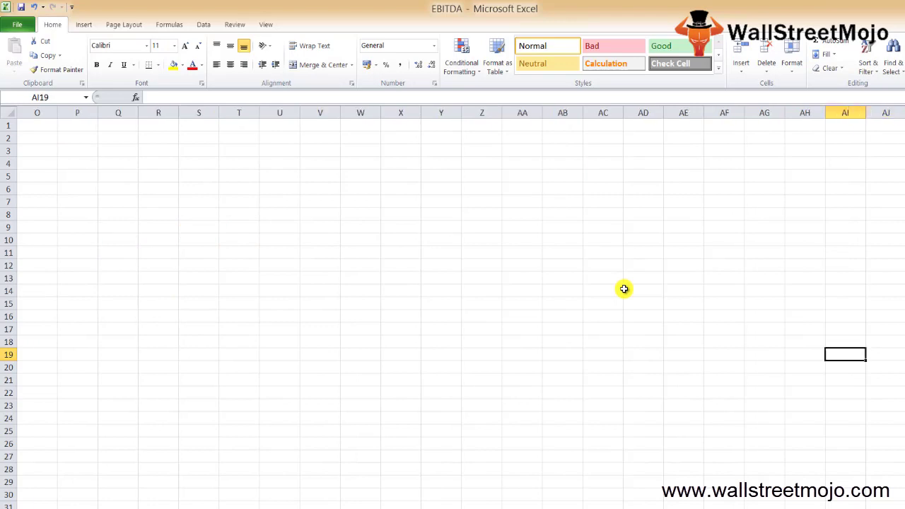
key("Left")
key("Left")
key("Left")
key("Left")
key("Left")
key("Left")
key("Left")
key("Left")
key("Left")
key("Left")
key("Left")
key("Left")
key("Left")
key("Left")
key("Up")
key("Up")
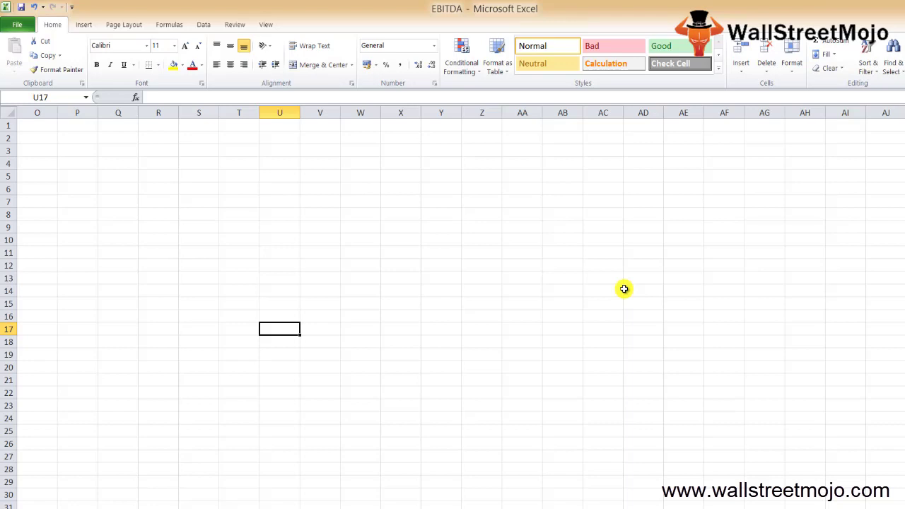
key("Up")
key("Up")
key("Up")
key("Up")
key("Up")
key("Up")
key("Up")
key("Up")
key("Up")
key("Up")
key("Up")
key("Up")
key("Up")
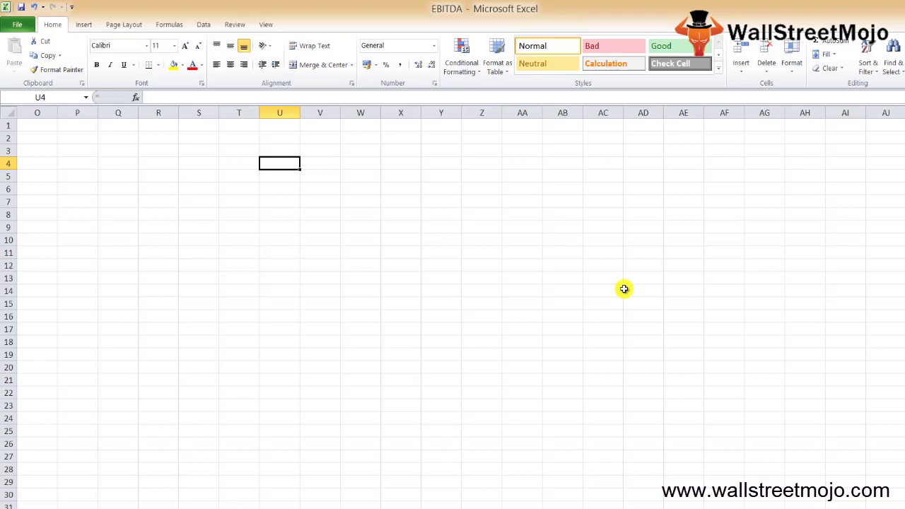
key("Left")
key("Left")
key("Left")
key("Left")
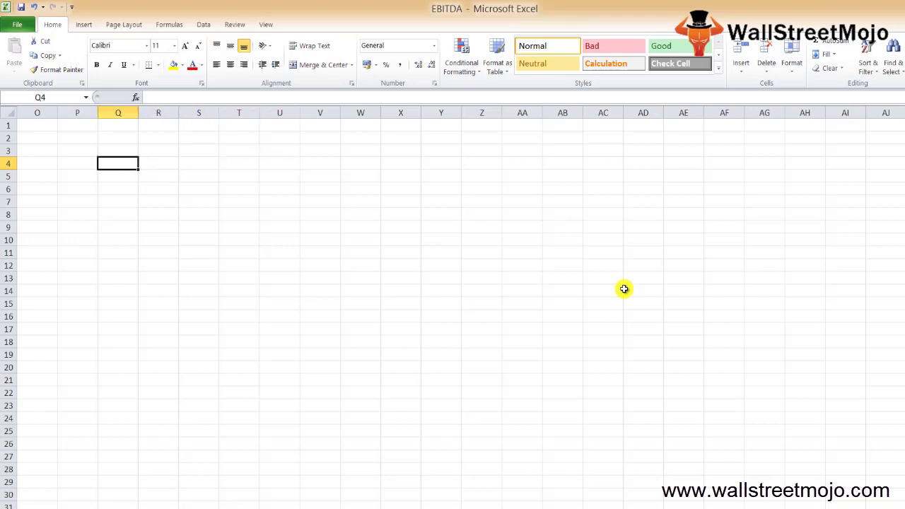
key("Right")
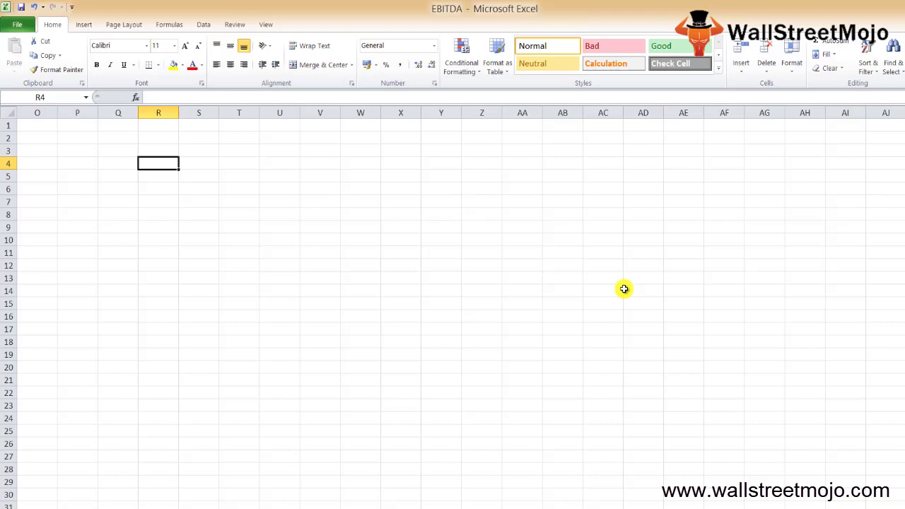
Enter the notes 'Most' in R4 and 'Debt' in R6
type("Most")
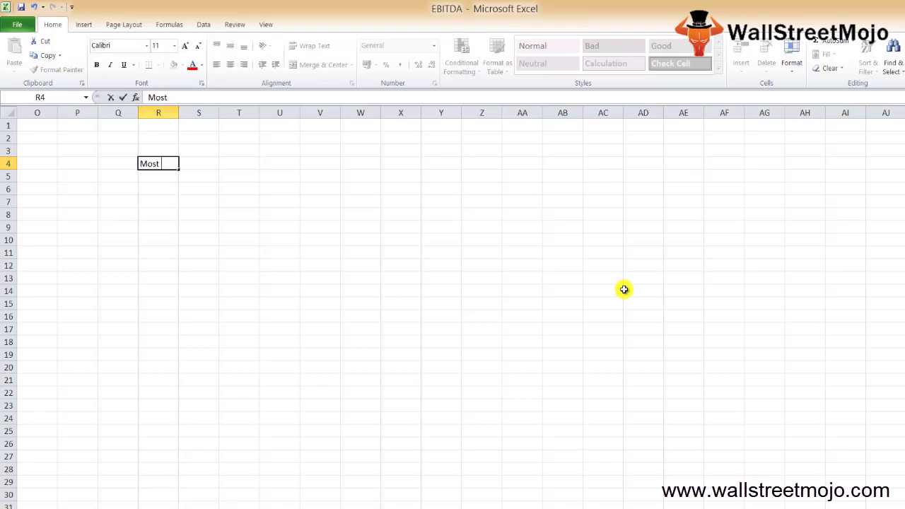
key("Return")
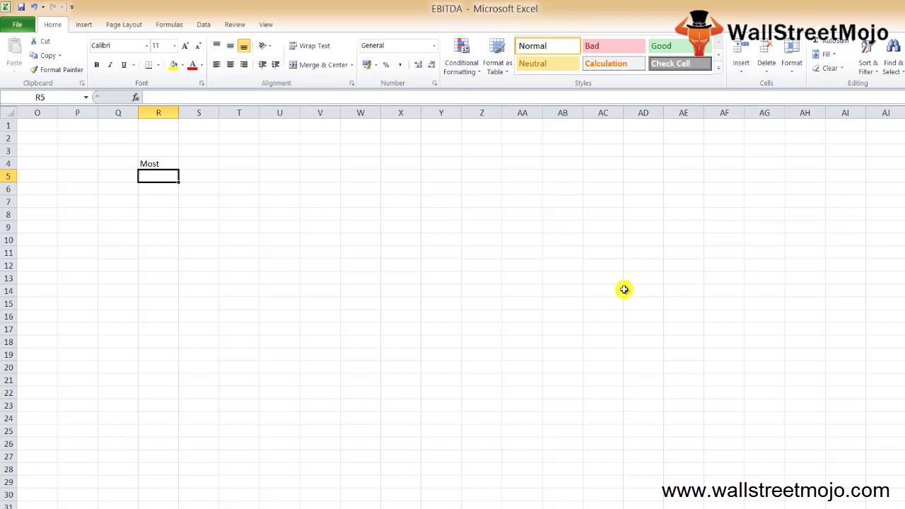
key("Right")
key("Right")
key("Down")
key("Left")
key("Left")
key("Left")
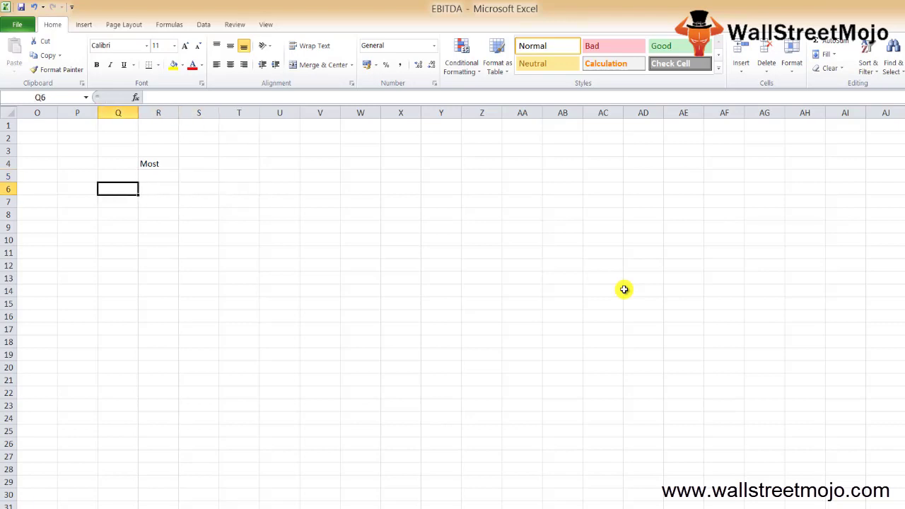
key("Right")
type("Debt")
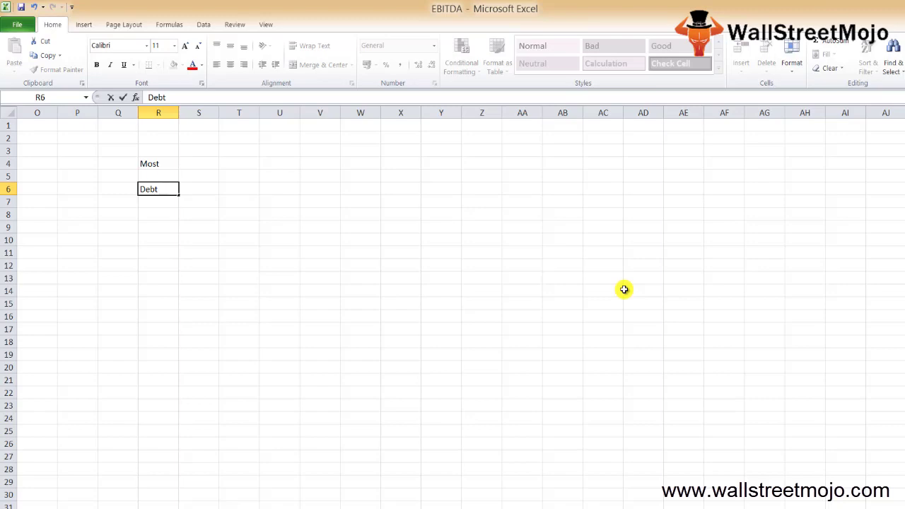
key("Return")
Add the note 'Net debt' in R7, correcting a typo
type("NEt")
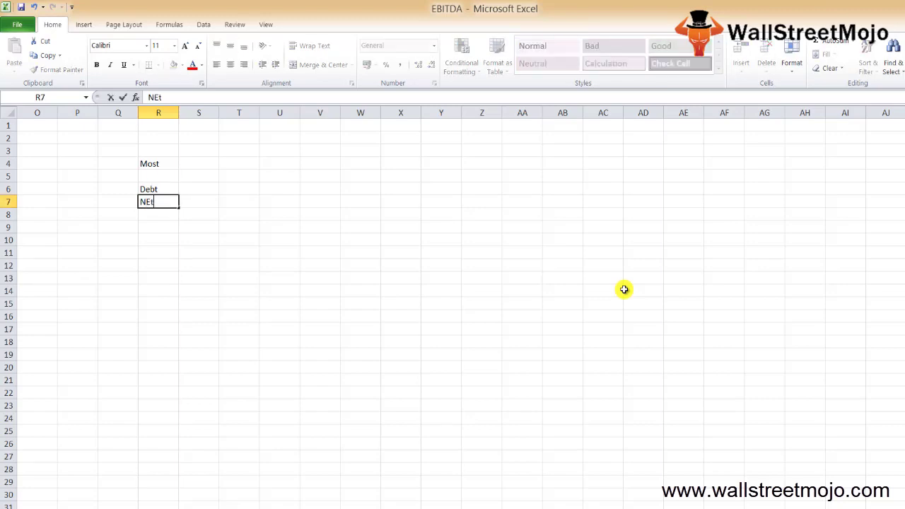
key("BackSpace")
type("e")
key("BackSpace")
type("et debt")
key("Return")
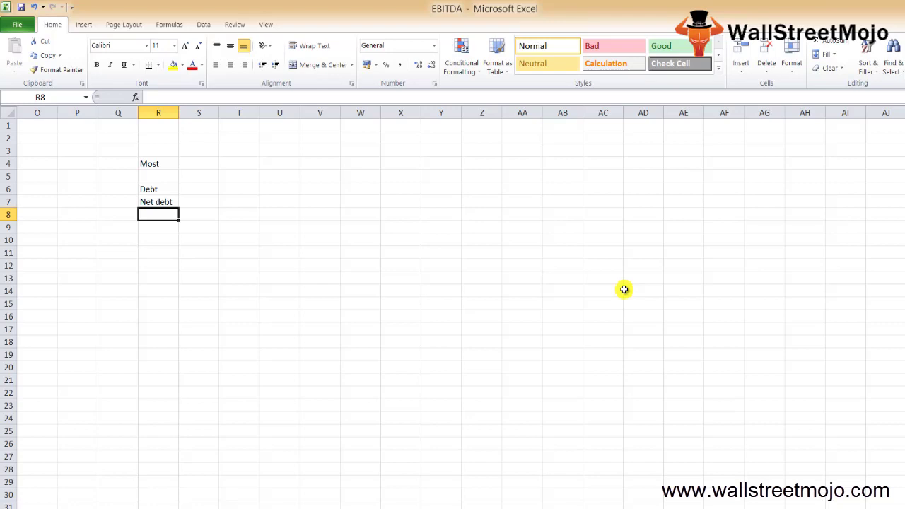
Add 'Changes in WC' in R10 and 'NON GAAP' in R12
key("Return")
key("Return")
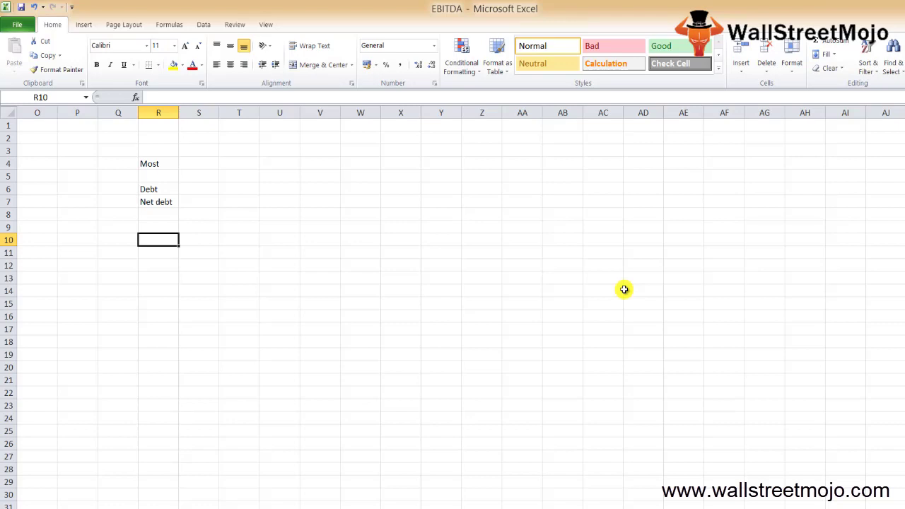
type("Chan")
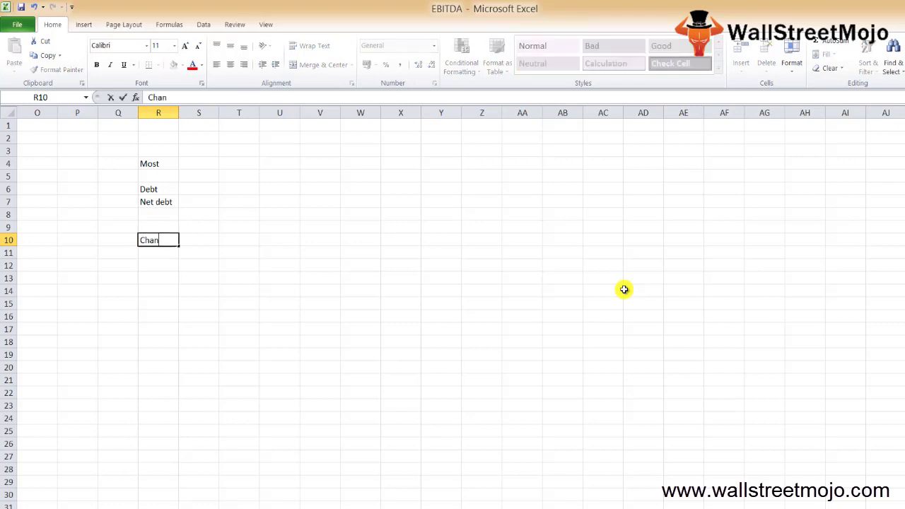
type("ges in E")
key("BackSpace")
type("WC")
key("Return")
key("Return")
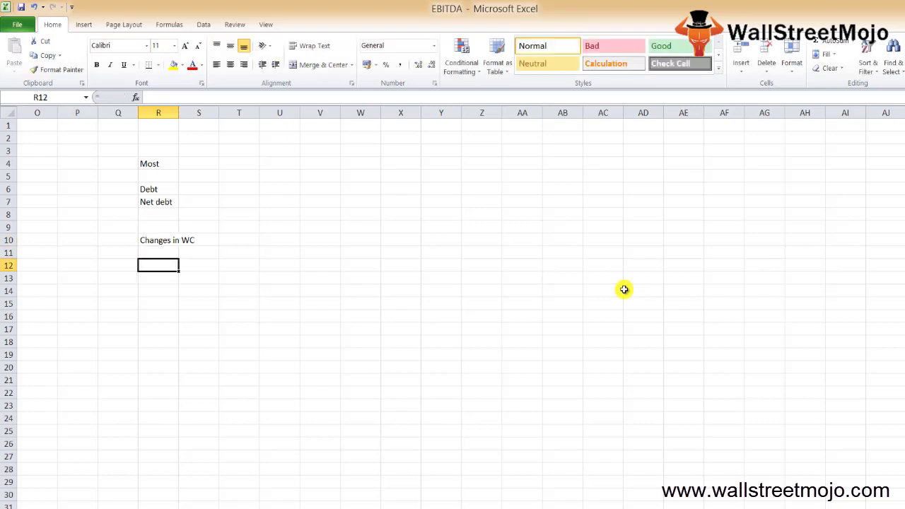
type("NON ")
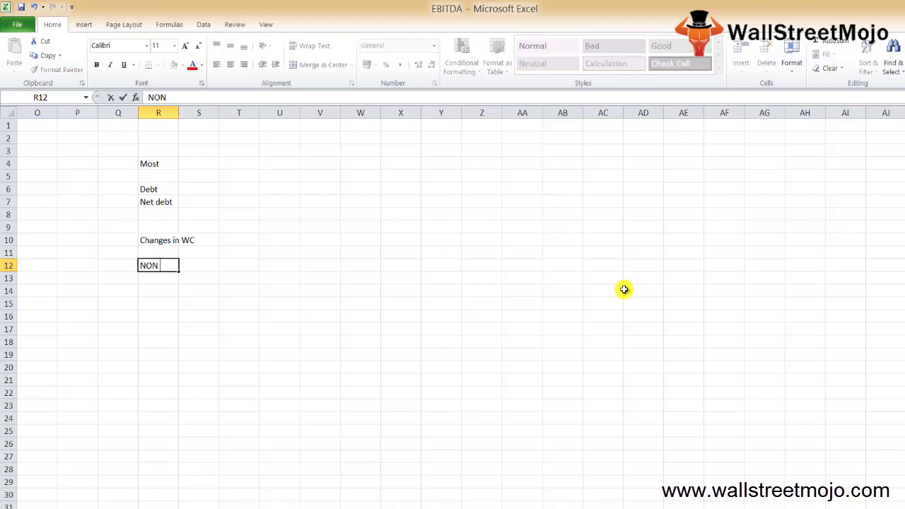
type("GAAP")
key("Return")
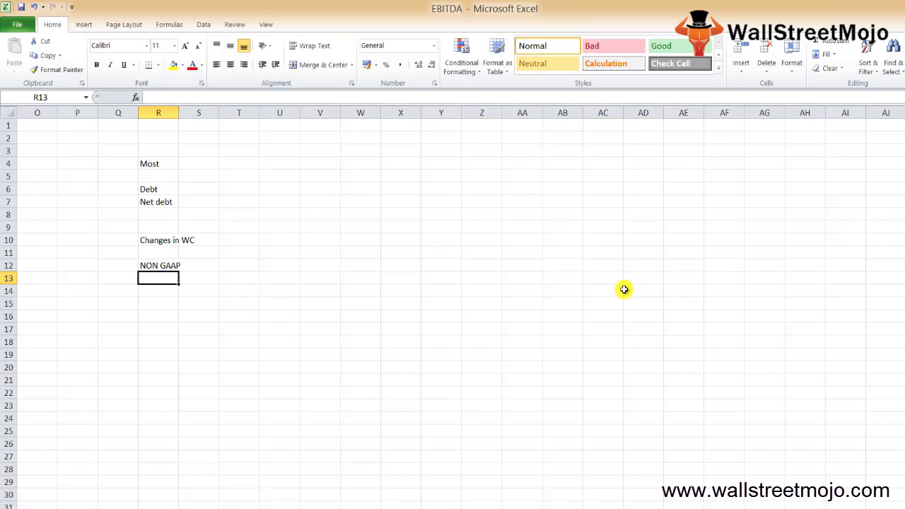
key("Right")
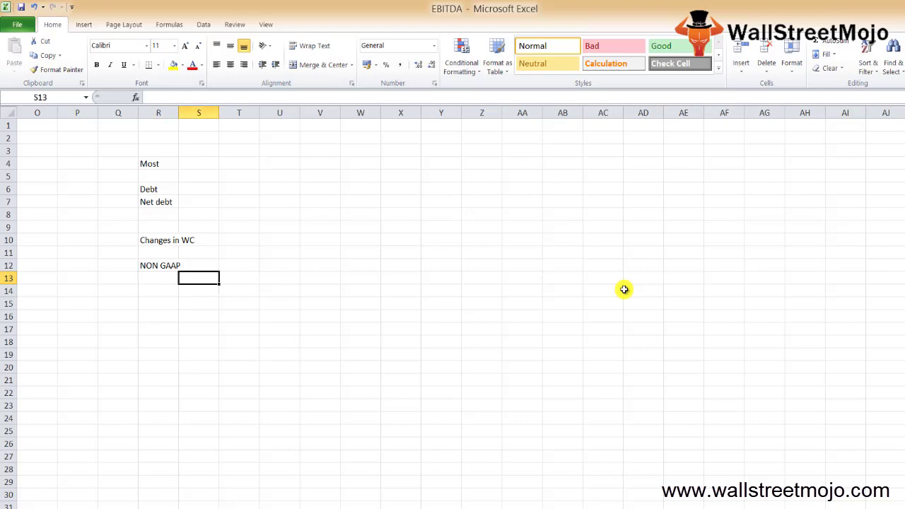